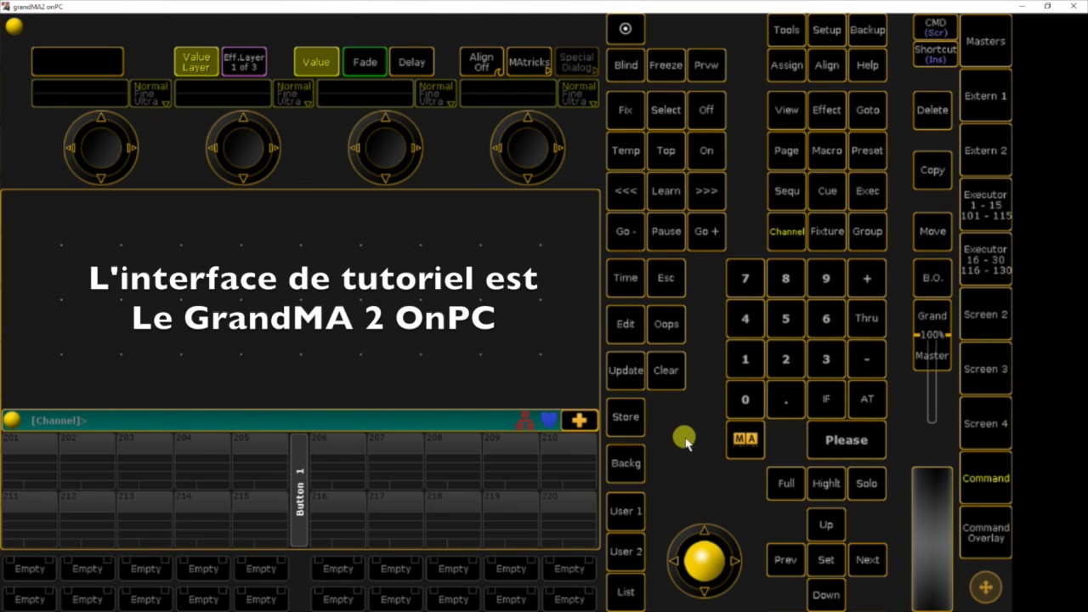
- Check the view mode choices in the grandMA2 onPC options and close them without changing the mode
click(14, 27)
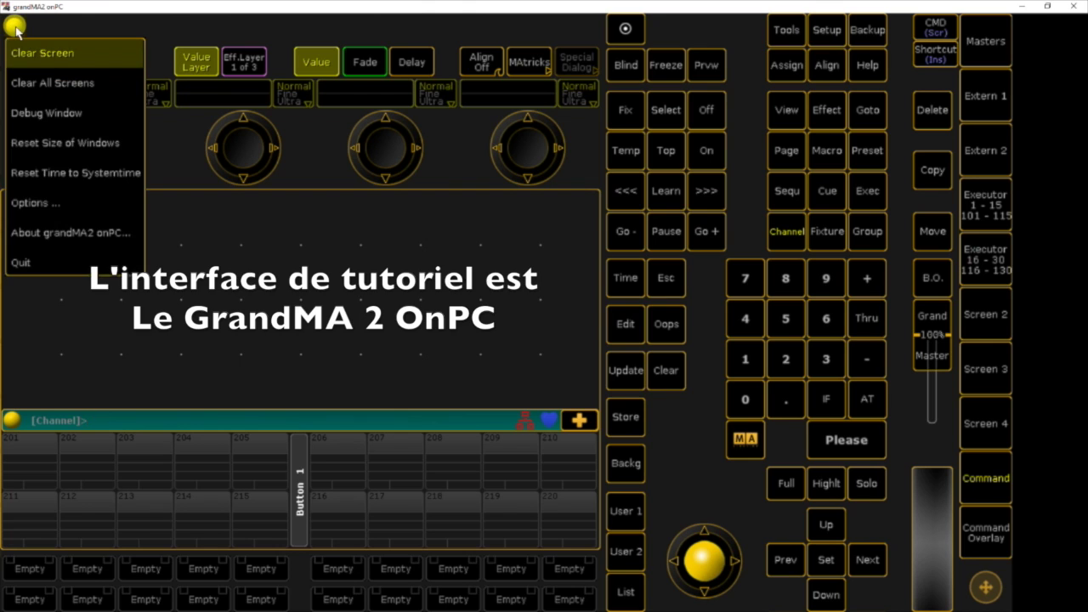
click(37, 204)
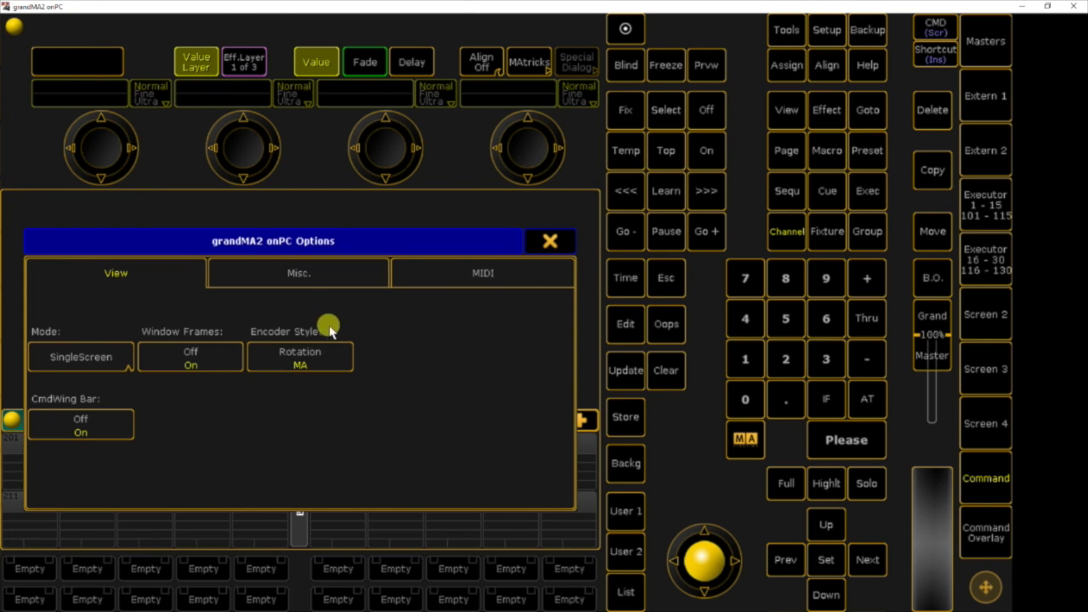
click(94, 357)
click(379, 434)
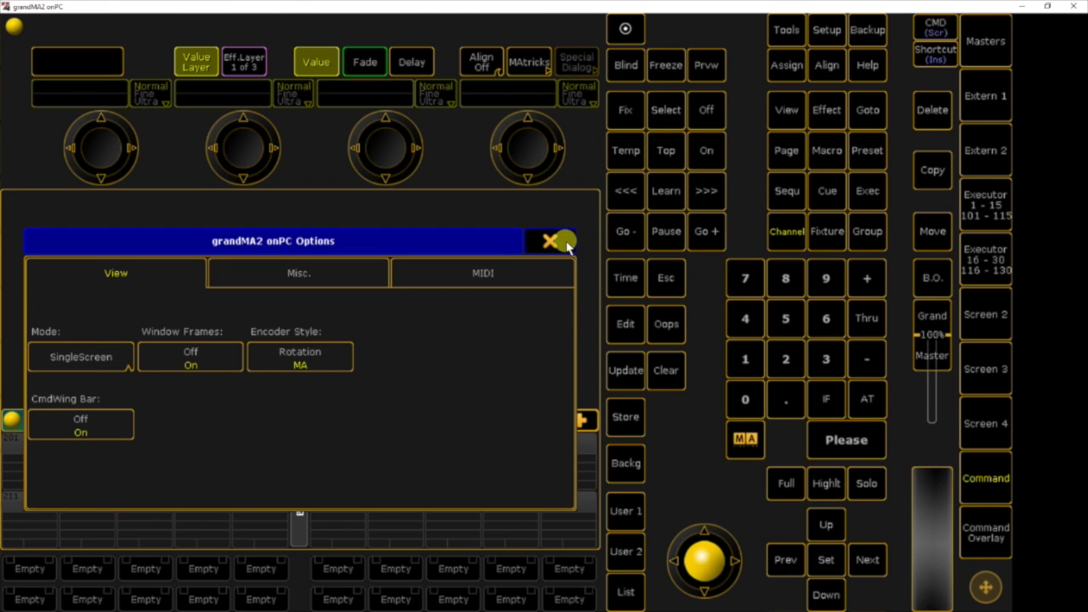
click(549, 241)
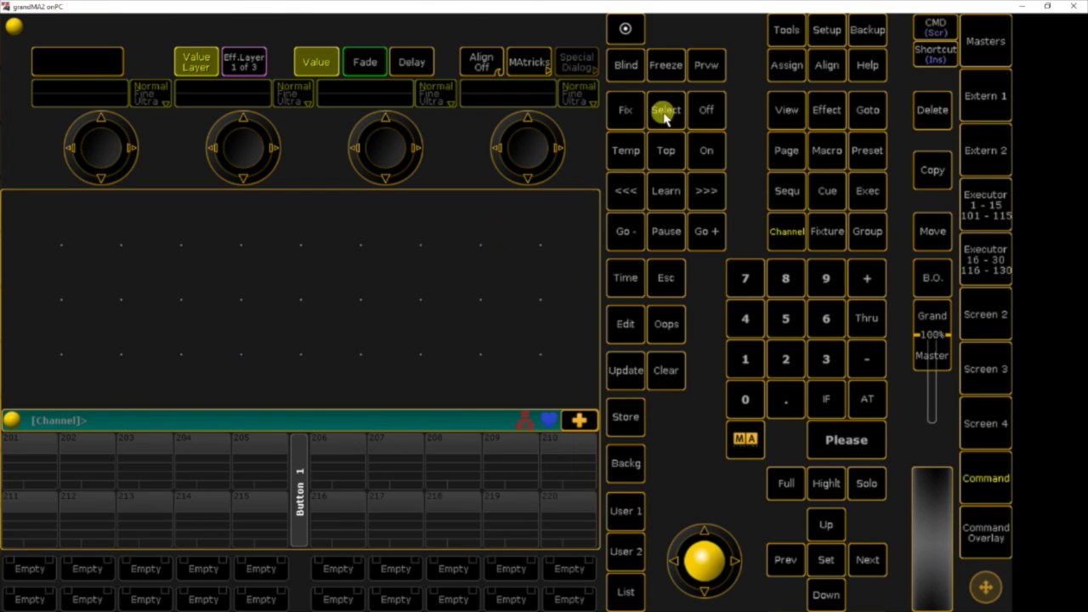
- Look through Screen 2, Screen 3 and Screen 4, and return to the Command view
click(987, 316)
click(984, 371)
click(985, 433)
click(986, 476)
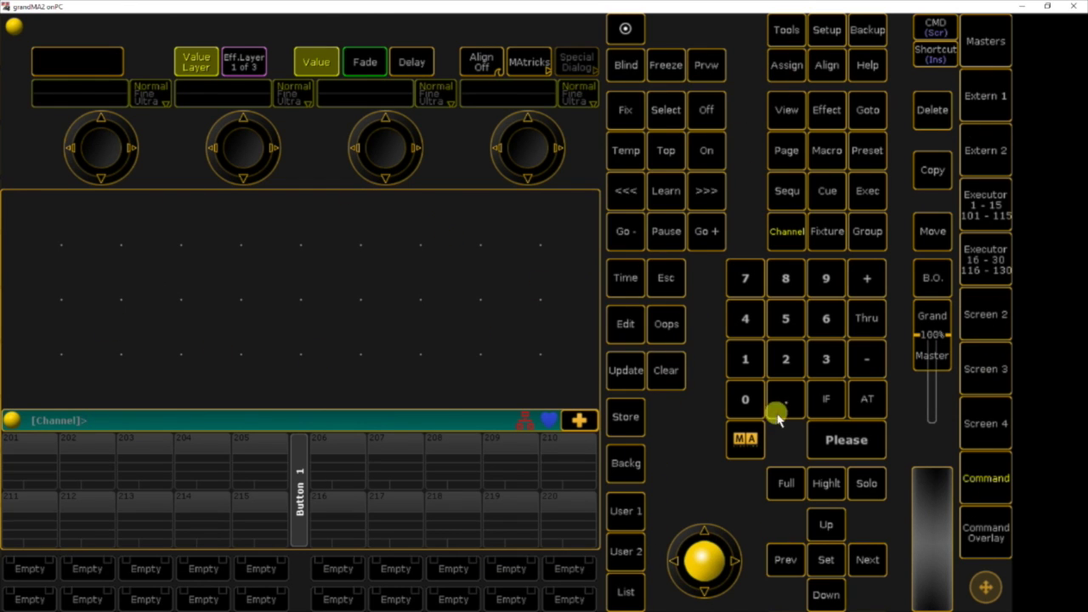
click(989, 313)
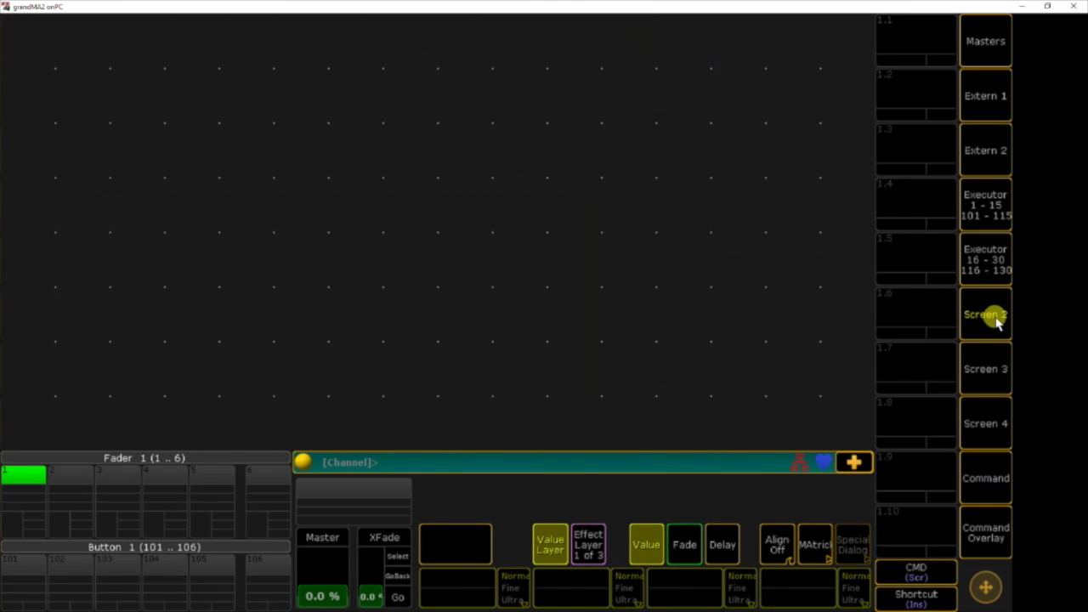
click(987, 365)
click(984, 415)
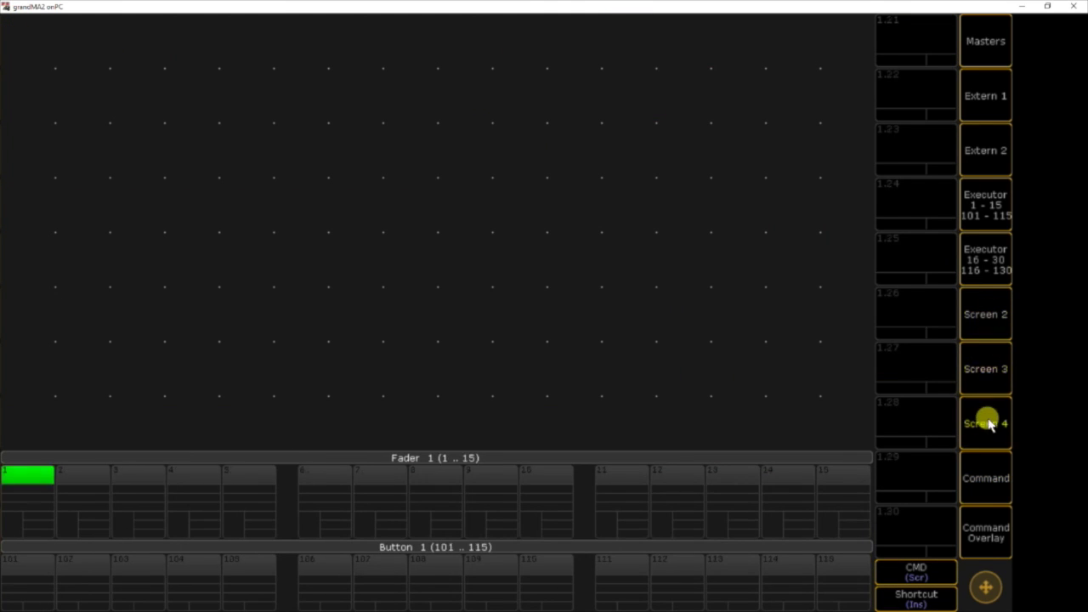
click(991, 478)
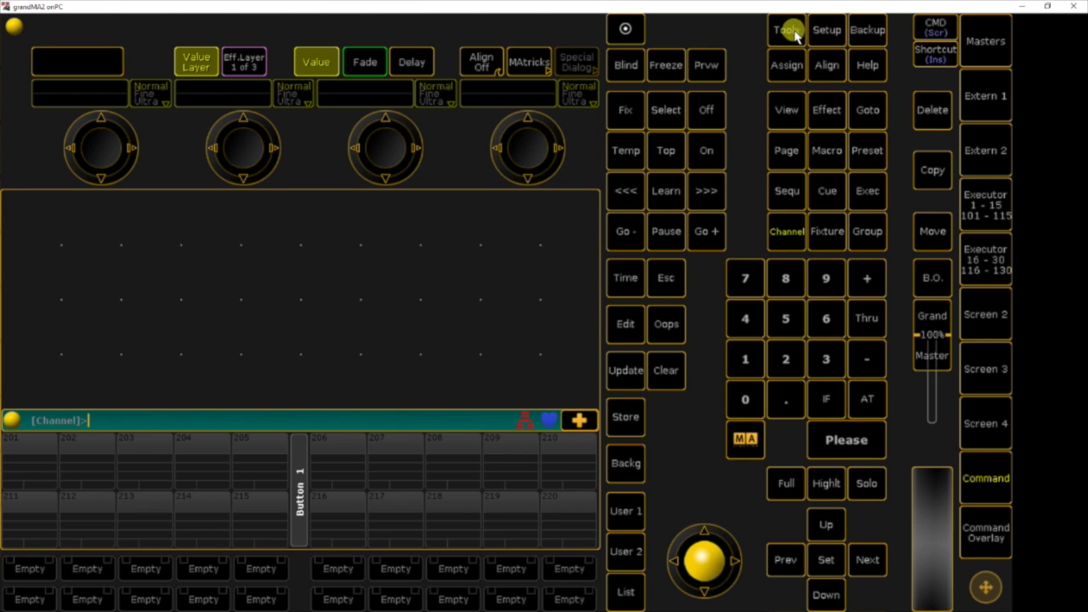
- Open the Setup window and move it to screen 2
click(829, 30)
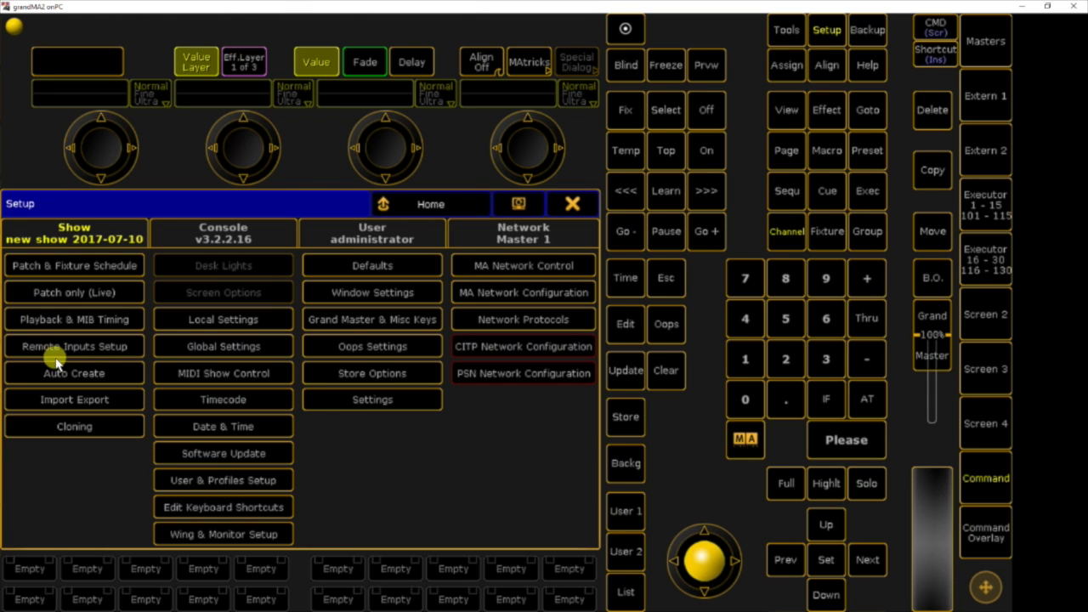
click(576, 202)
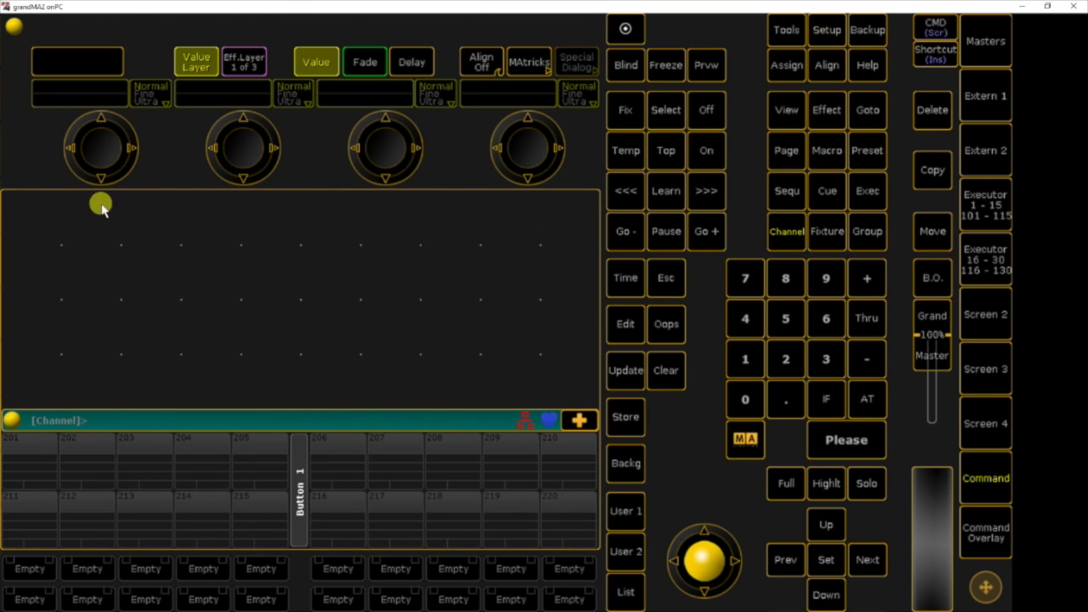
click(838, 31)
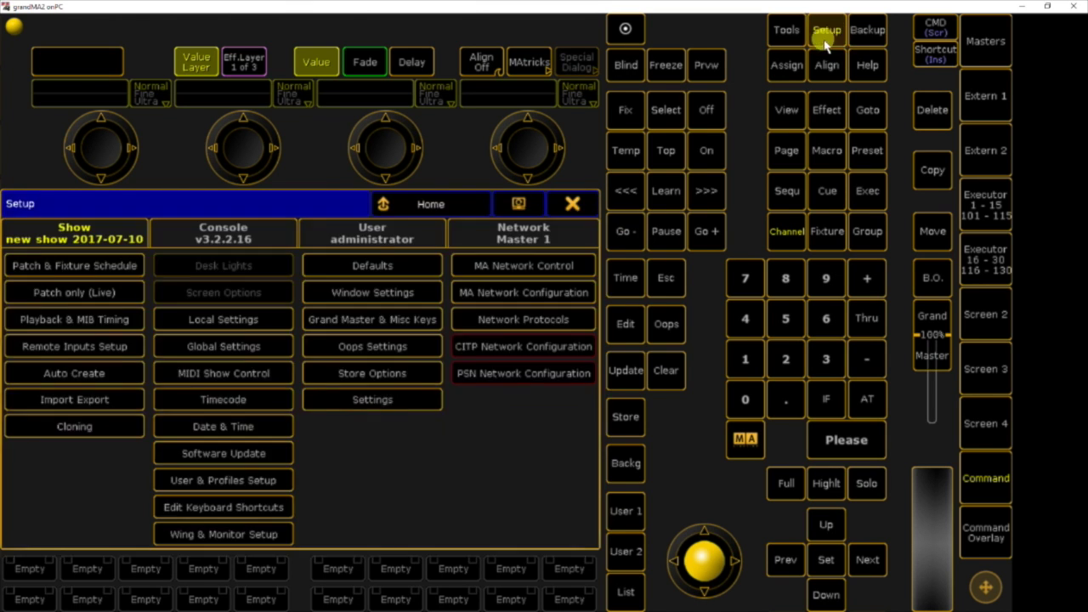
click(519, 204)
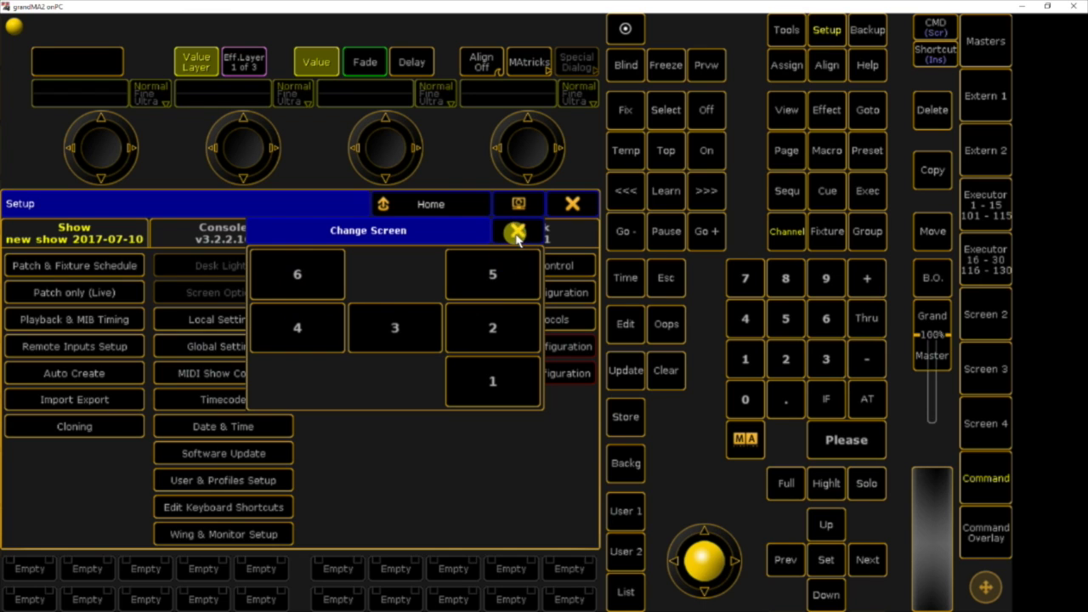
click(491, 325)
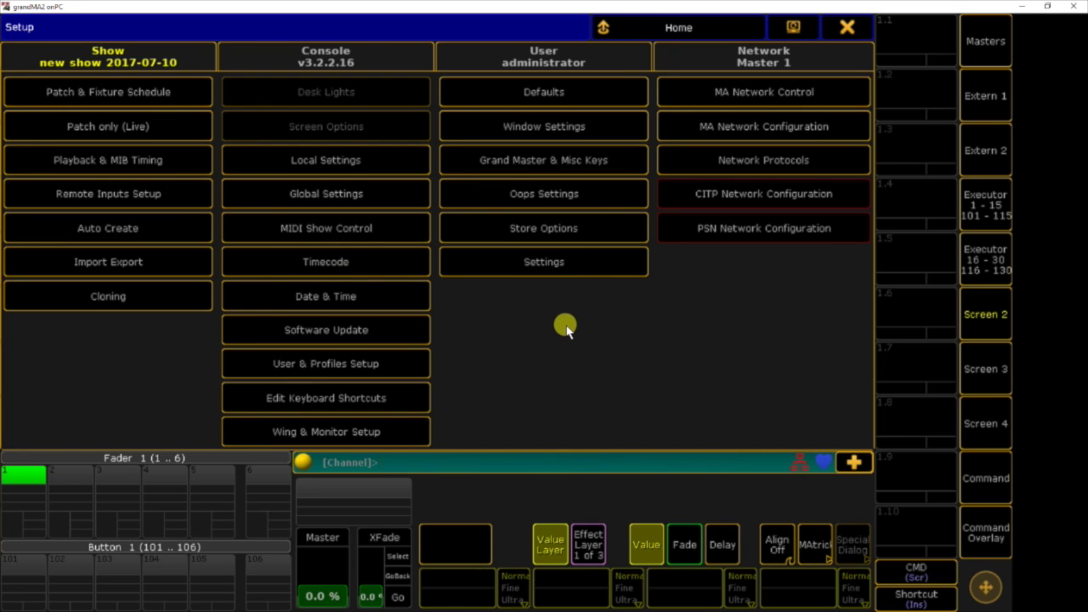
- Open the Patch & Fixture Schedule and create a new layer named GRILL
click(90, 92)
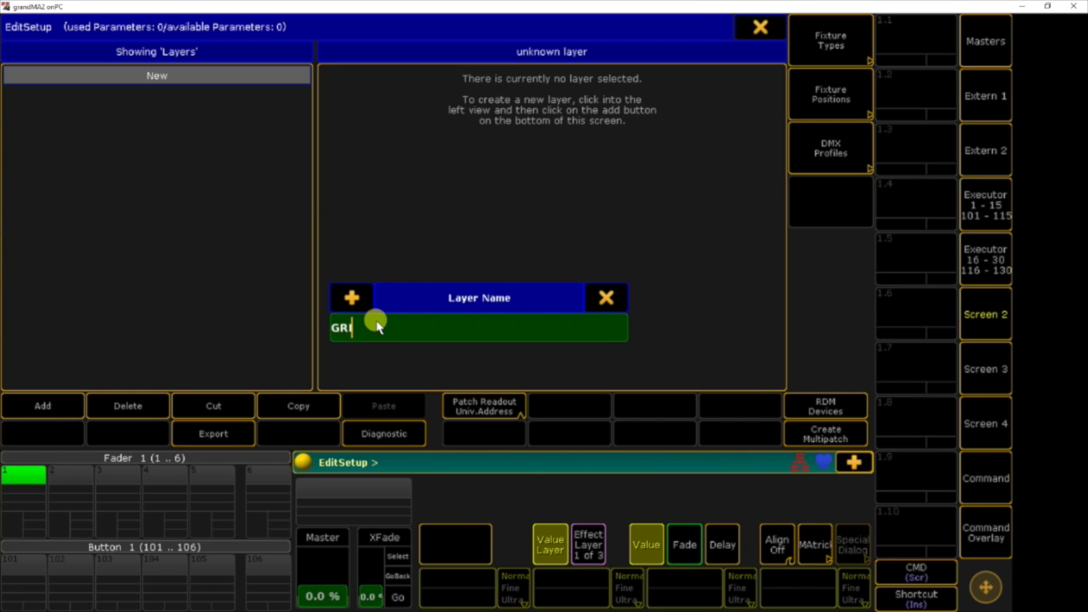
key(Return)
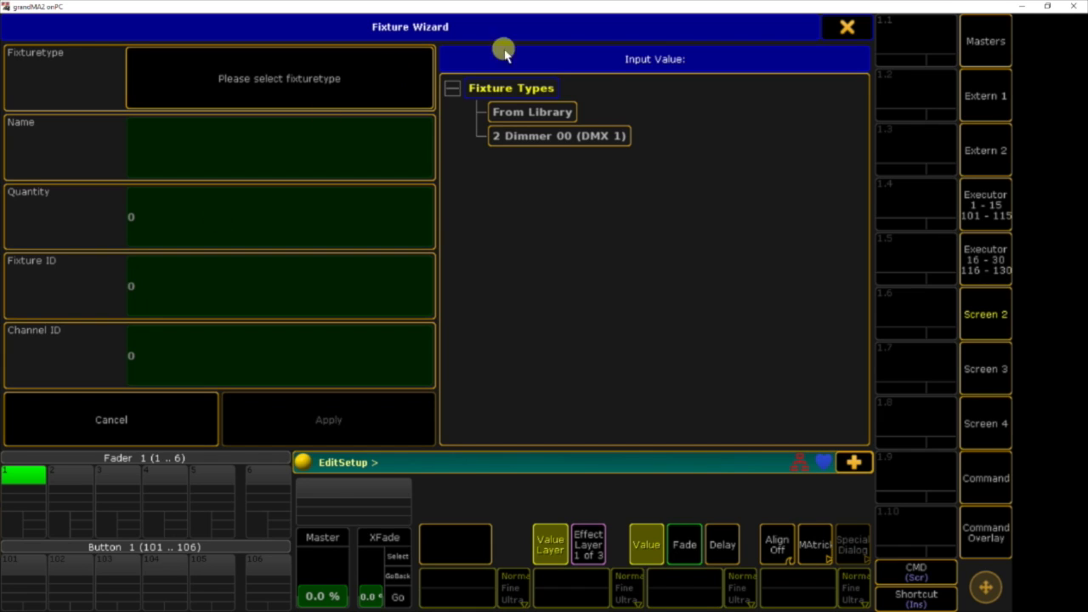
- Open the fixture library for the new fixtures and filter it by the fixture name viper
click(524, 111)
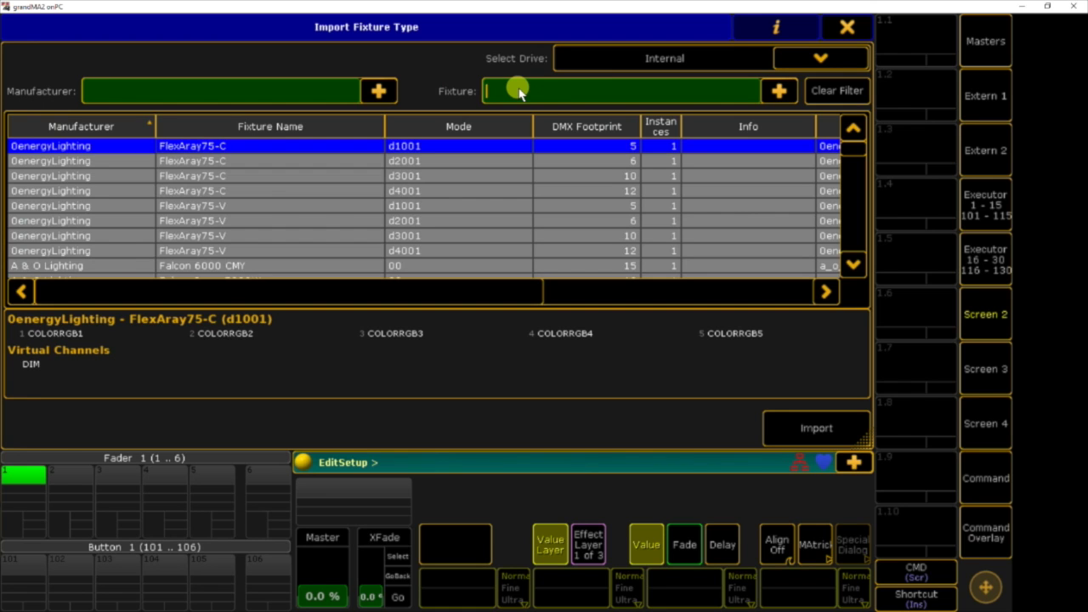
text(viper)
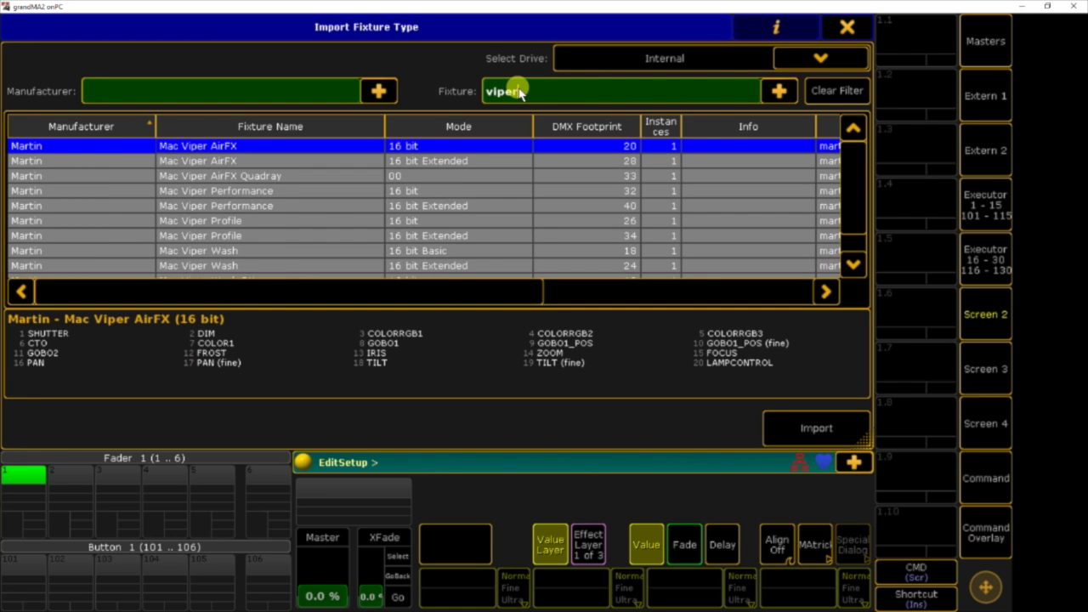
drag(851, 175, 615, 114)
- Filter the library by fixture led and manufacturer acme, and clear the manufacturer filter
click(496, 91)
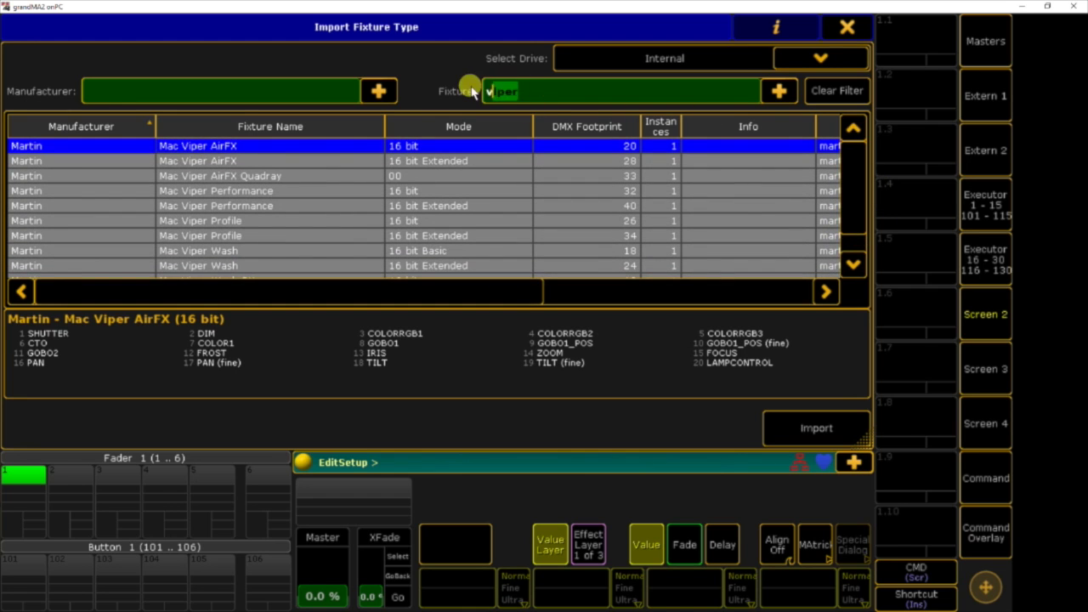
text(led)
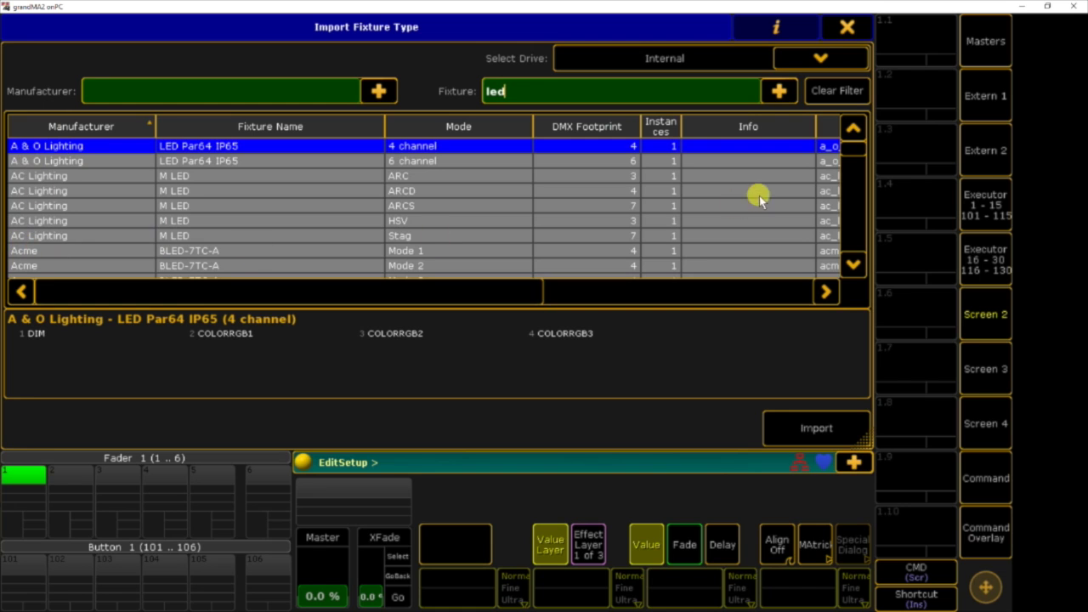
drag(850, 150, 848, 126)
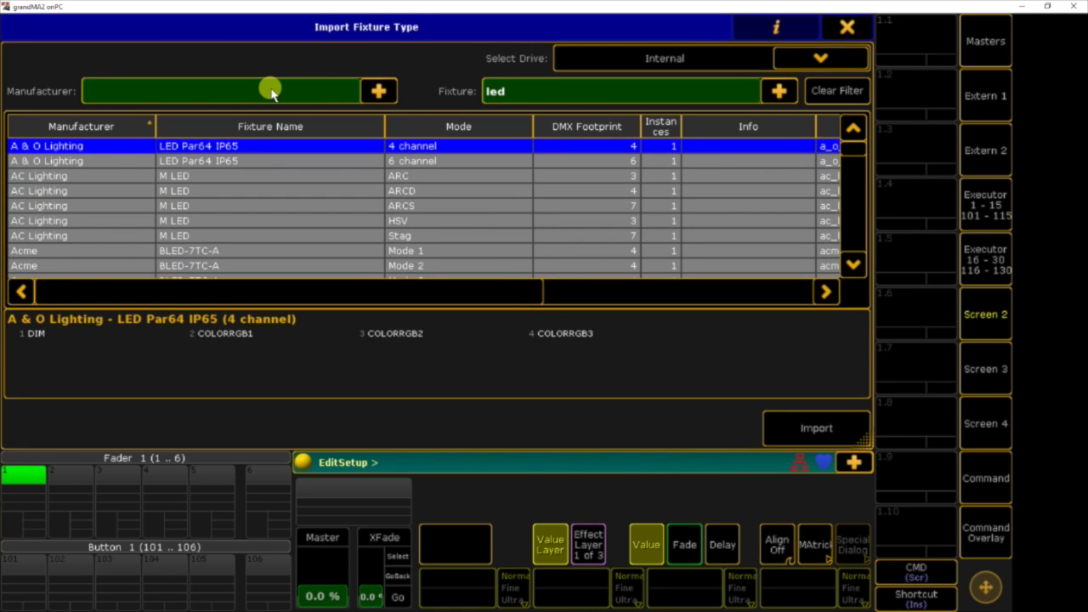
text(acme)
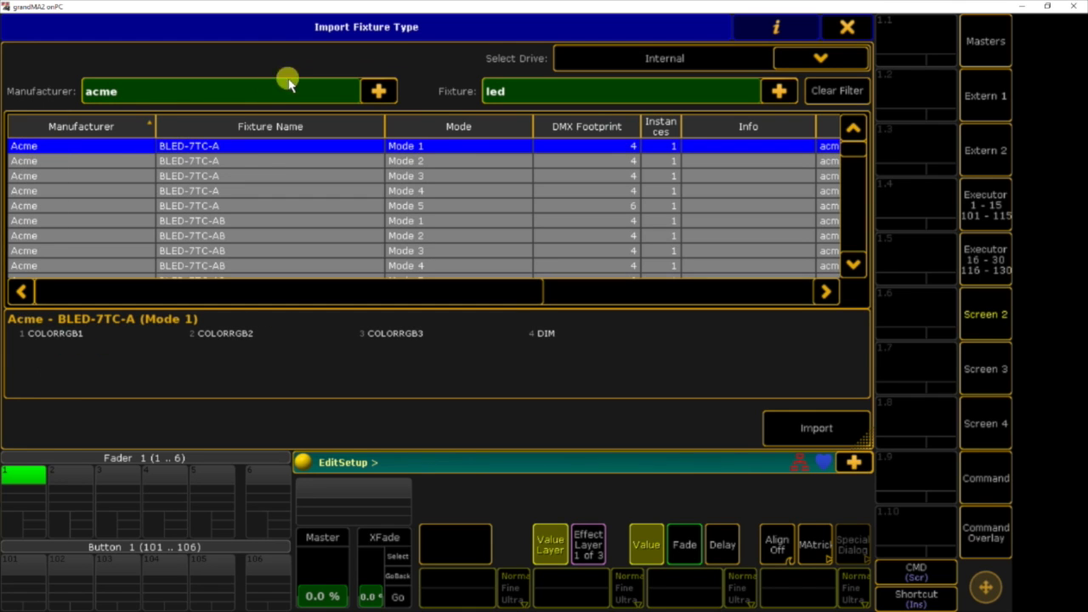
drag(866, 166, 842, 144)
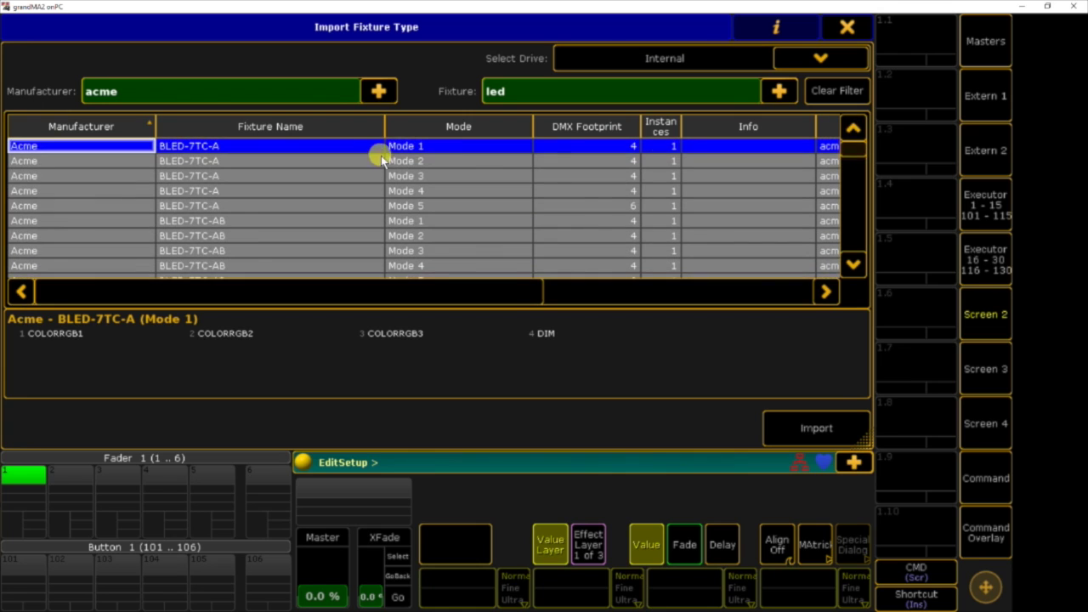
click(185, 96)
drag(177, 94, 79, 87)
key(BackSpace)
- Filter the library by fixture viper and import the Martin Mac Viper Profile in 16 bit mode
drag(507, 93, 449, 94)
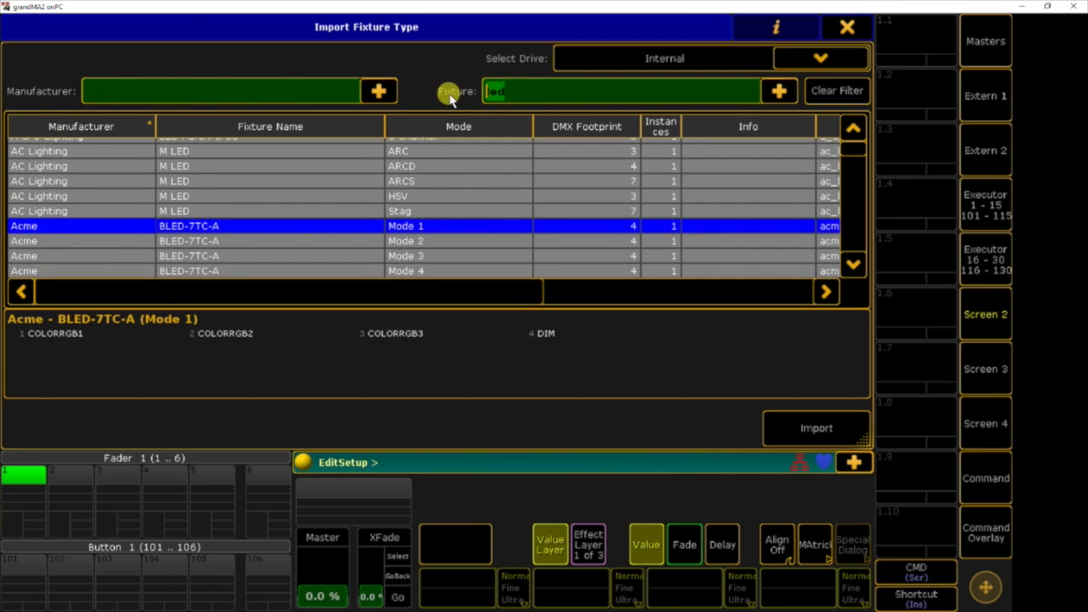
text(viper)
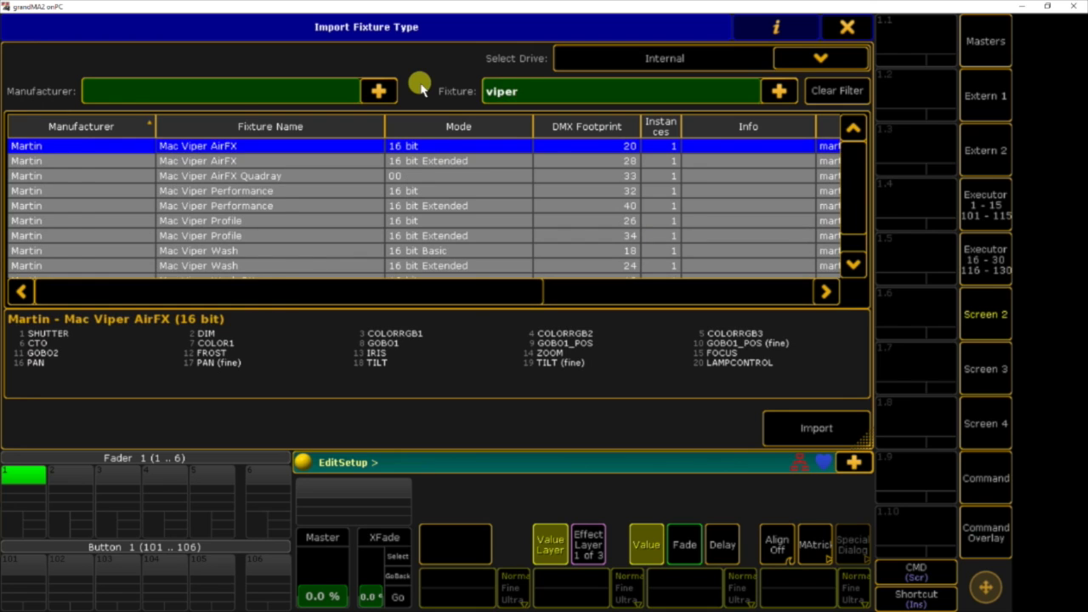
click(339, 223)
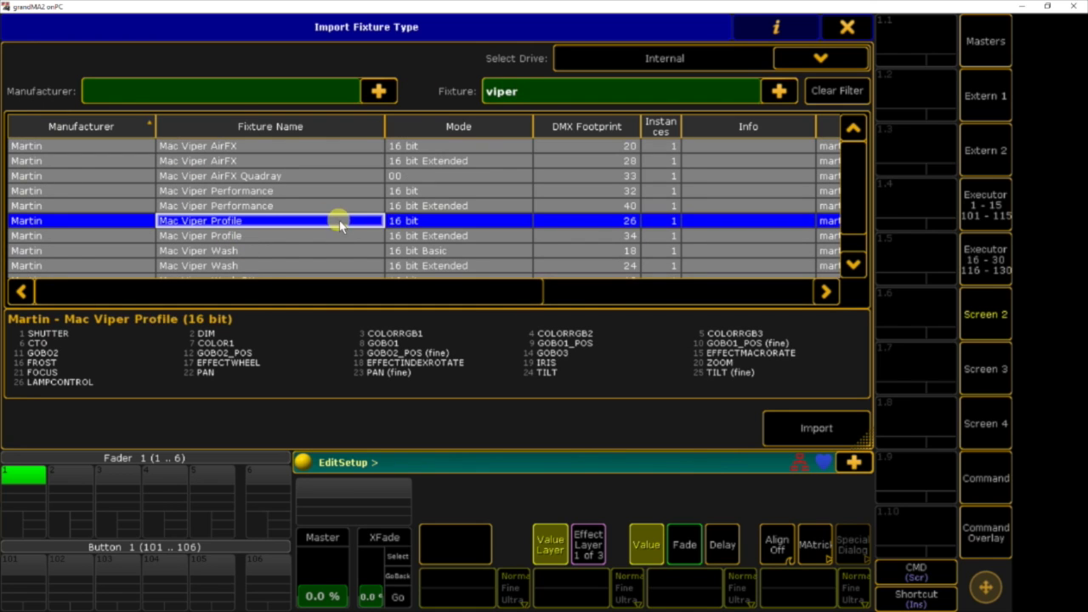
drag(510, 295, 813, 286)
drag(709, 292, 252, 295)
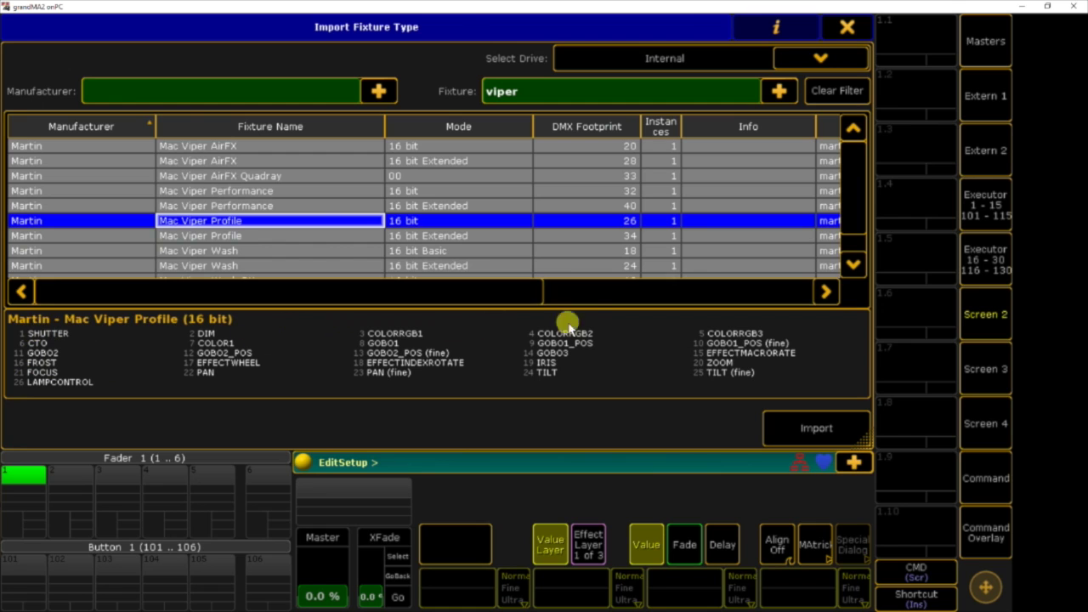
click(815, 429)
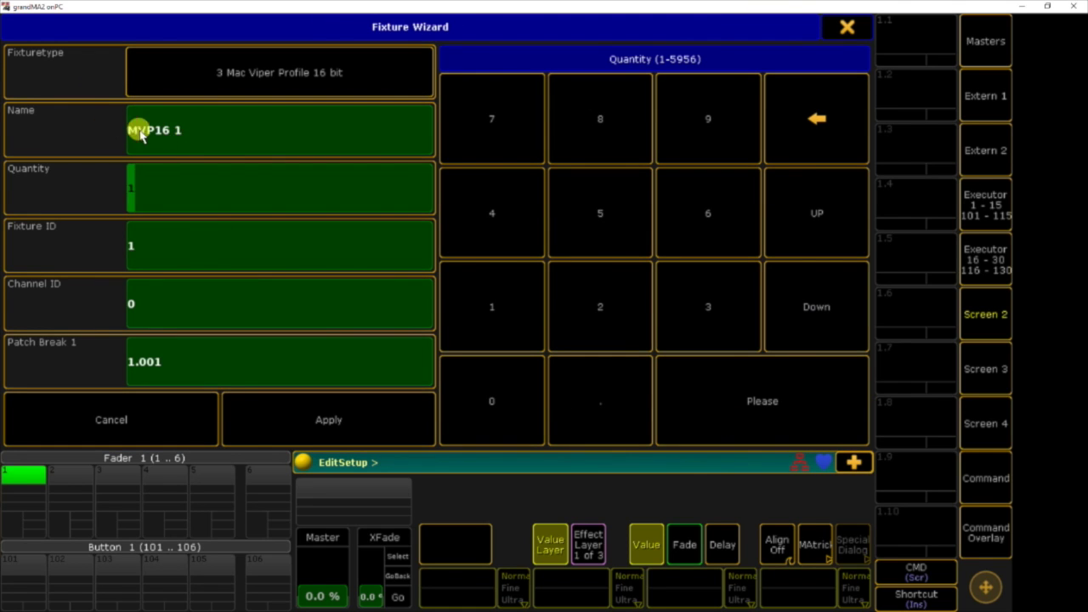
- Name the fixtures starting from VIPER 1, with quantity 4 and channel ID 1
click(185, 138)
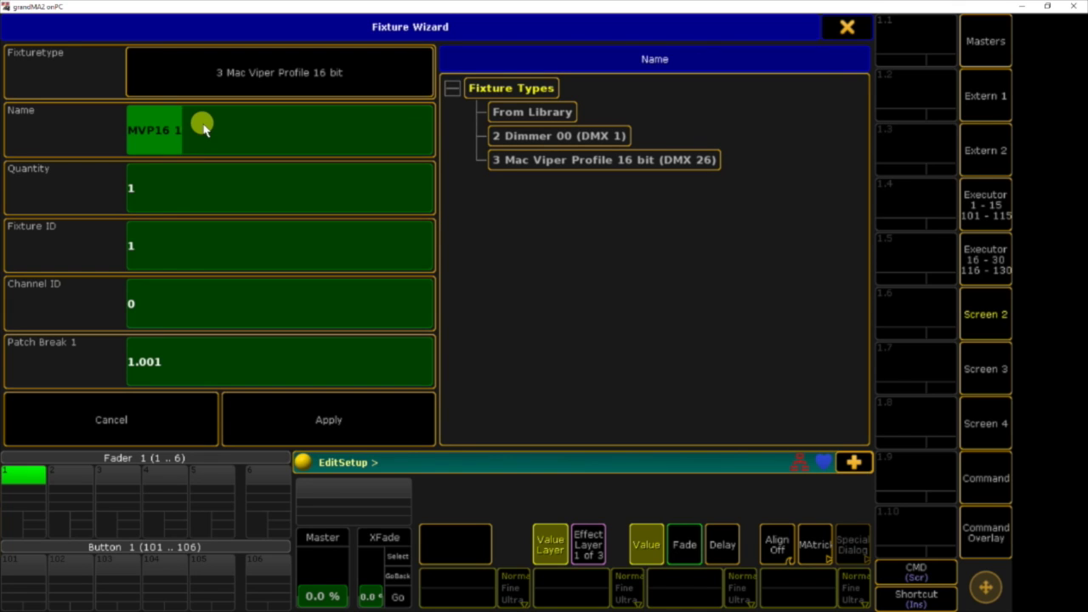
text(VIPER)
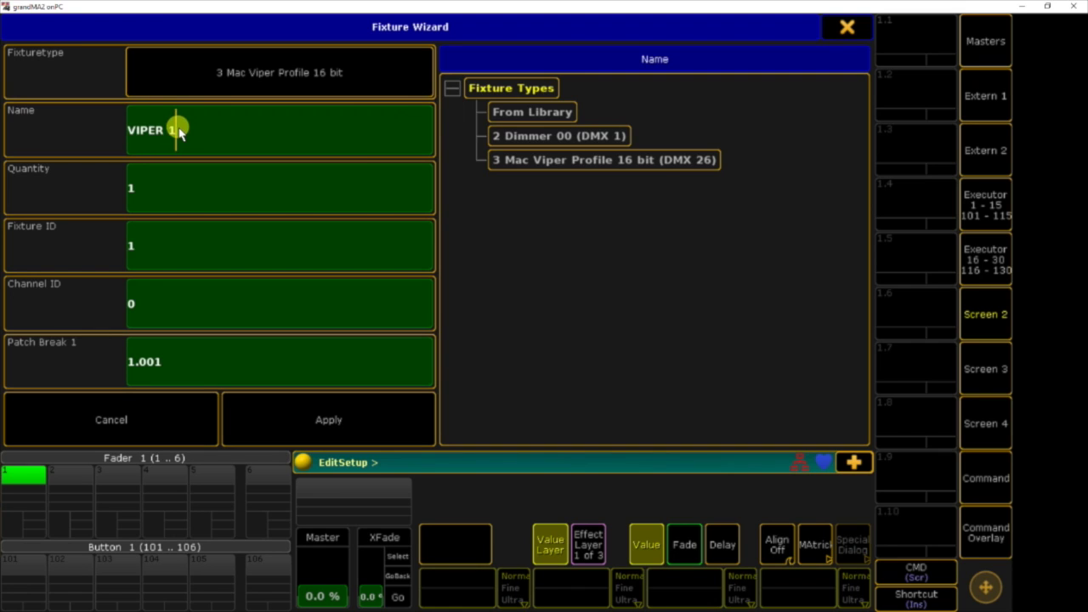
click(151, 182)
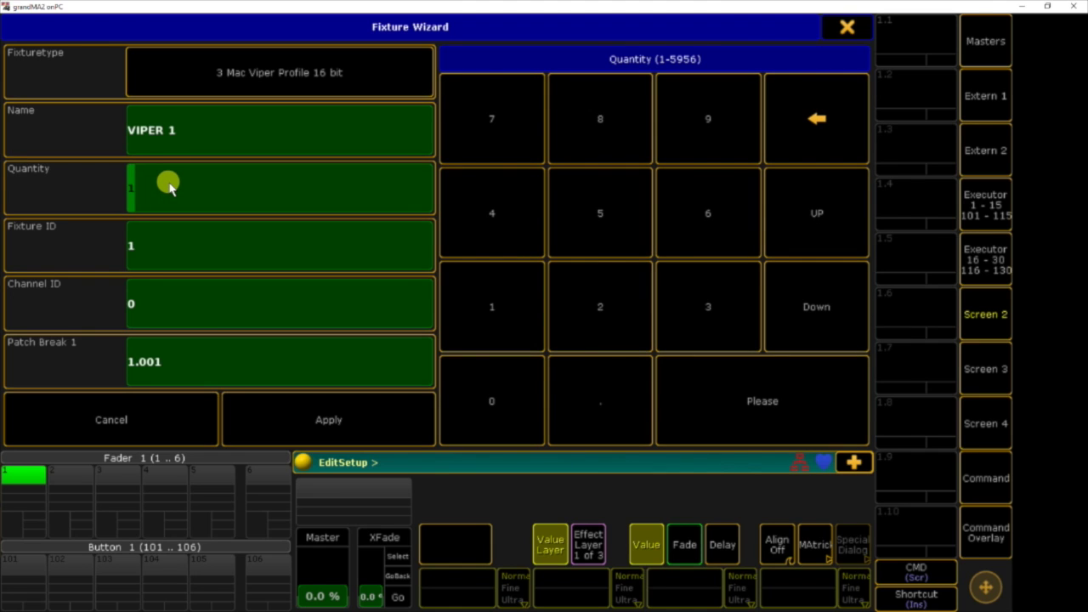
text(4)
click(145, 245)
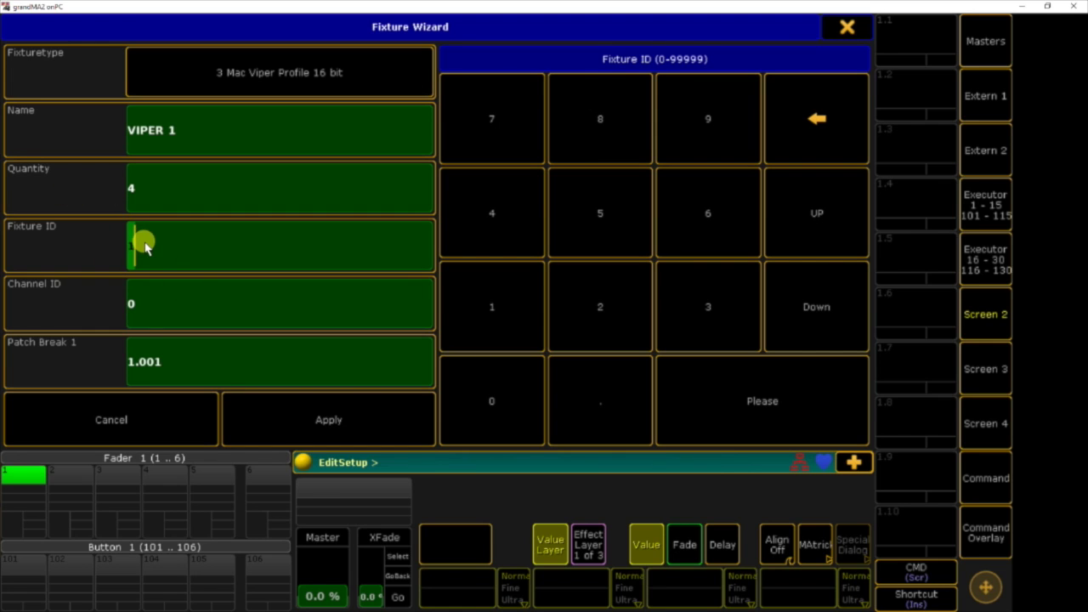
click(148, 297)
text(1)
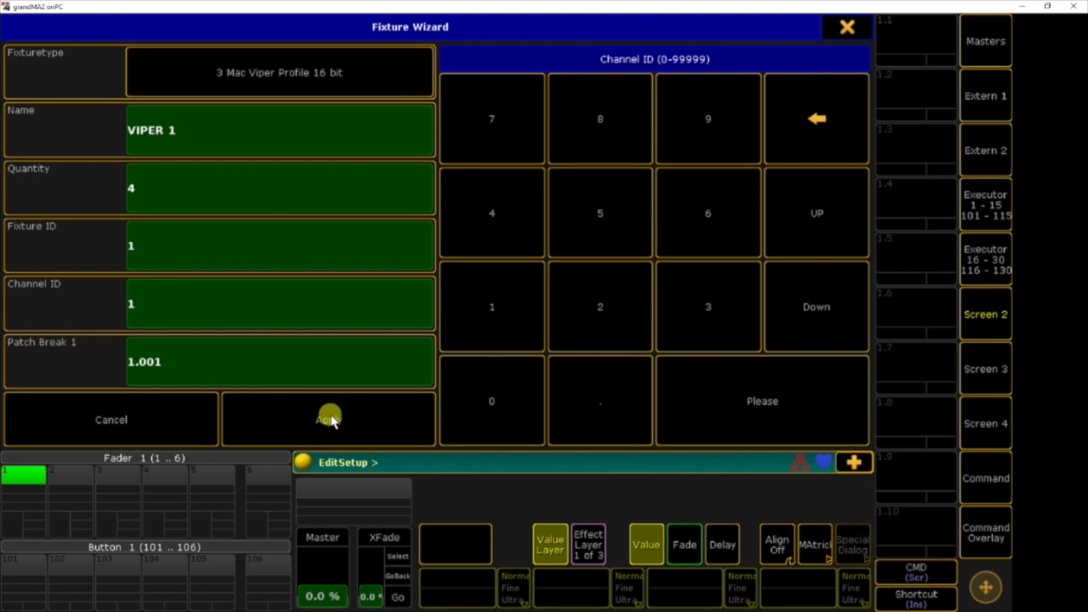
- Set the fixtures' Patch Break 1 address to 2.1
click(152, 362)
click(593, 317)
click(593, 387)
click(502, 304)
click(702, 396)
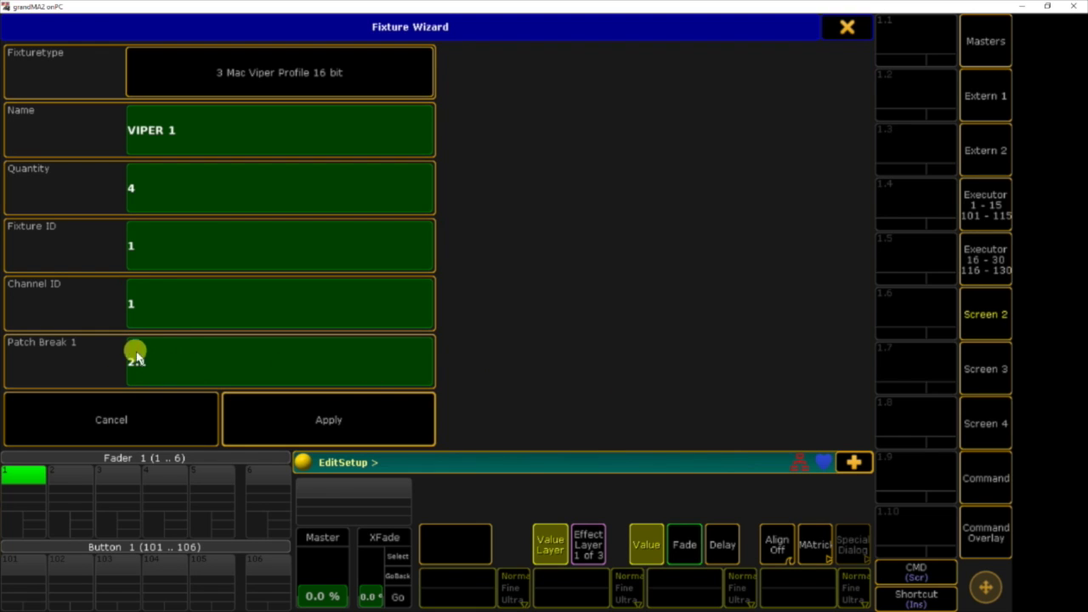
- Set the Patch Break 1 address to 1.1 and apply the wizard to add the fixtures to the layer
click(137, 353)
click(493, 309)
click(596, 398)
click(493, 308)
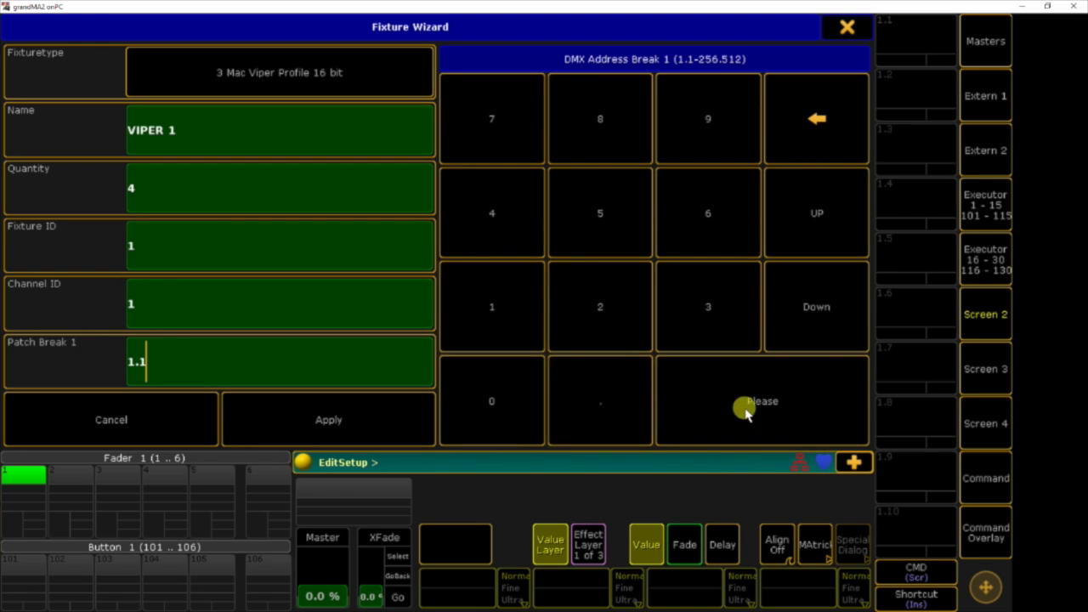
click(744, 412)
click(335, 420)
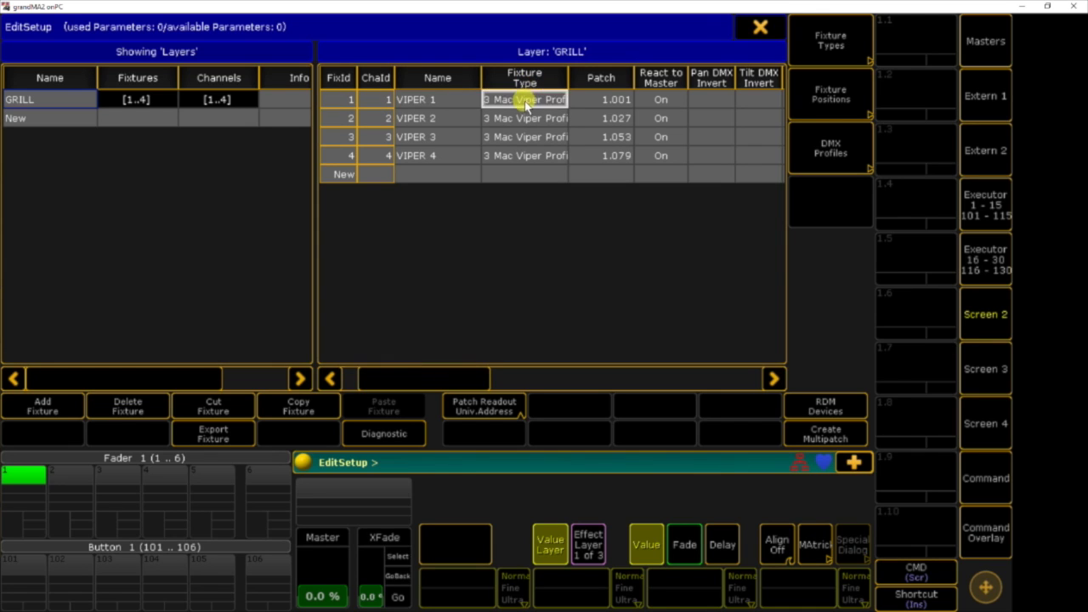
- Examine the fixture type options for the four VIPER fixtures, including the library import list, and leave the type as is
drag(525, 99, 529, 153)
click(529, 155)
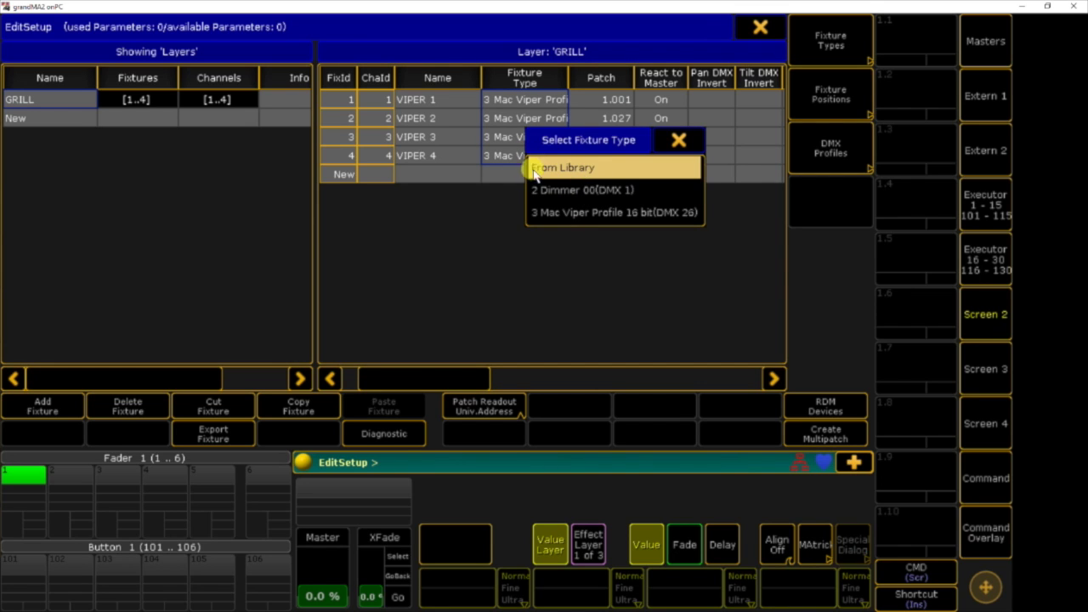
click(683, 140)
click(535, 103)
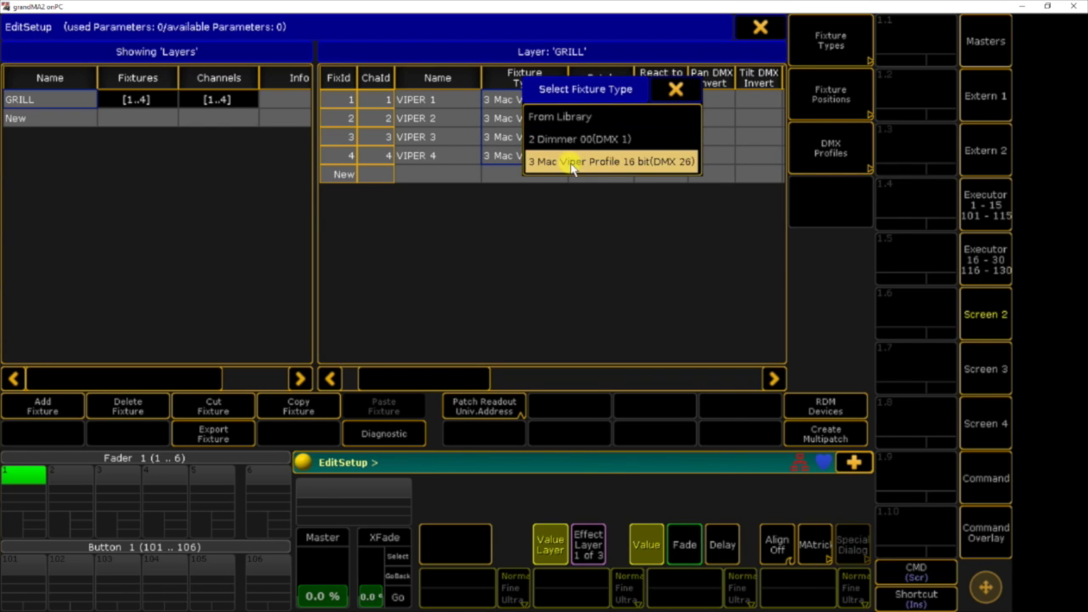
click(563, 116)
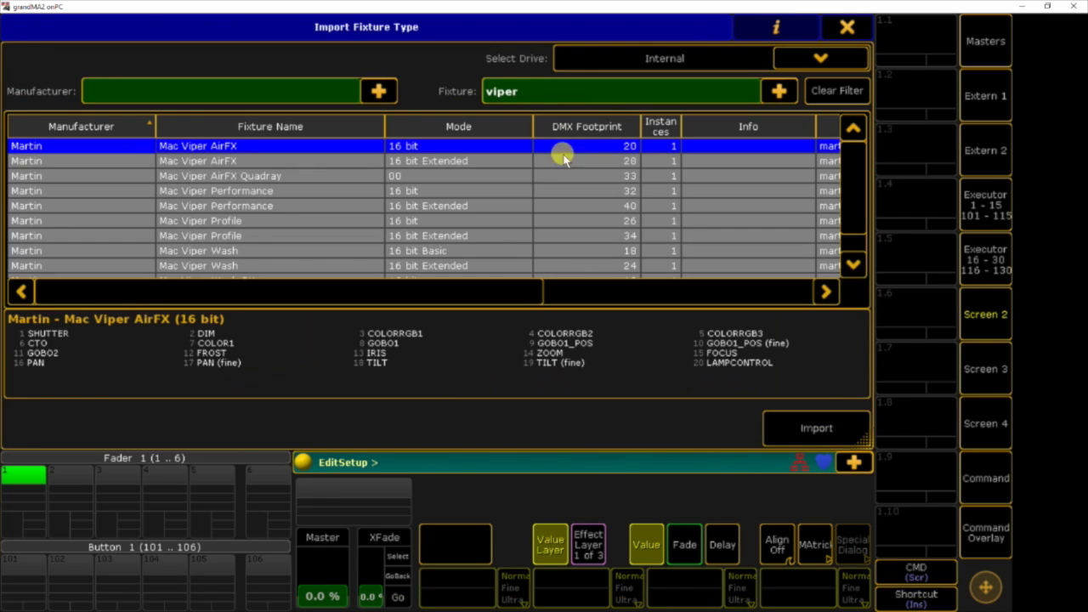
click(847, 32)
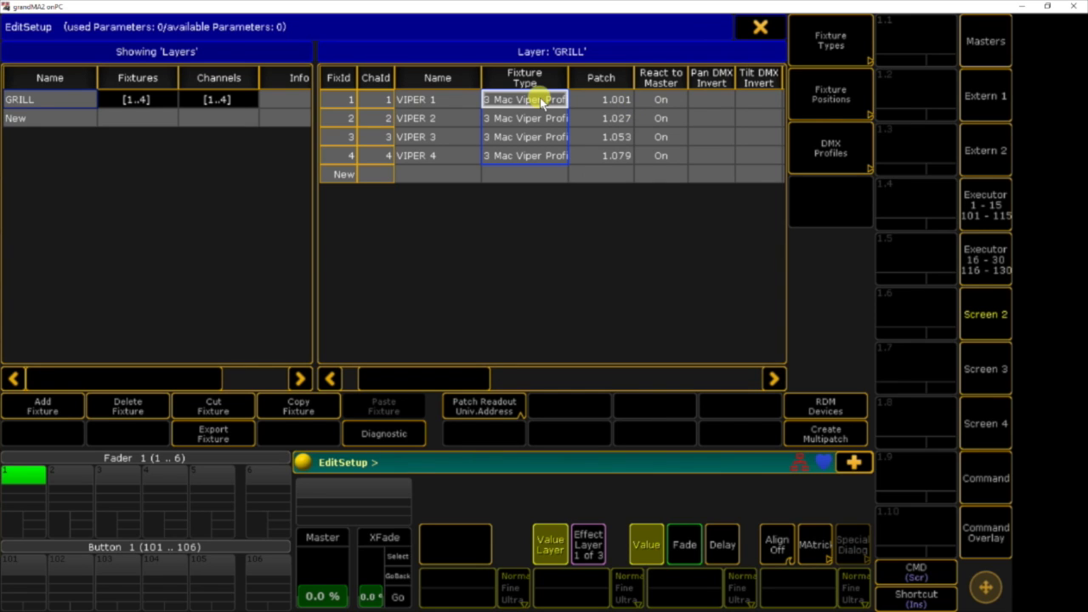
- Open the DMX patch for VIPER 4 and show universe 3
click(612, 99)
click(614, 118)
click(614, 137)
click(609, 157)
click(619, 157)
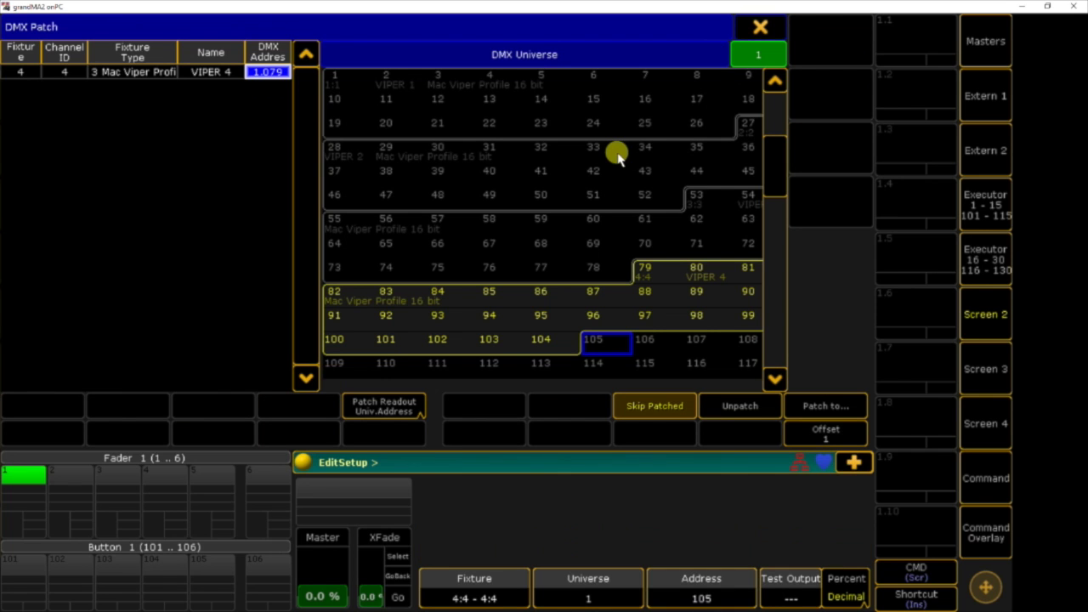
click(759, 55)
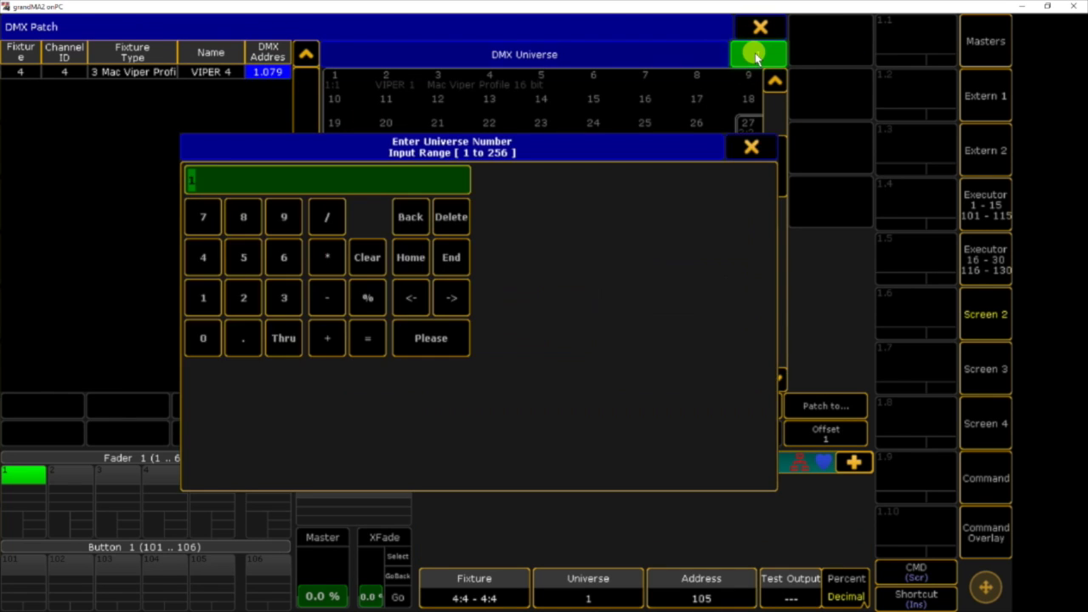
click(279, 295)
click(444, 340)
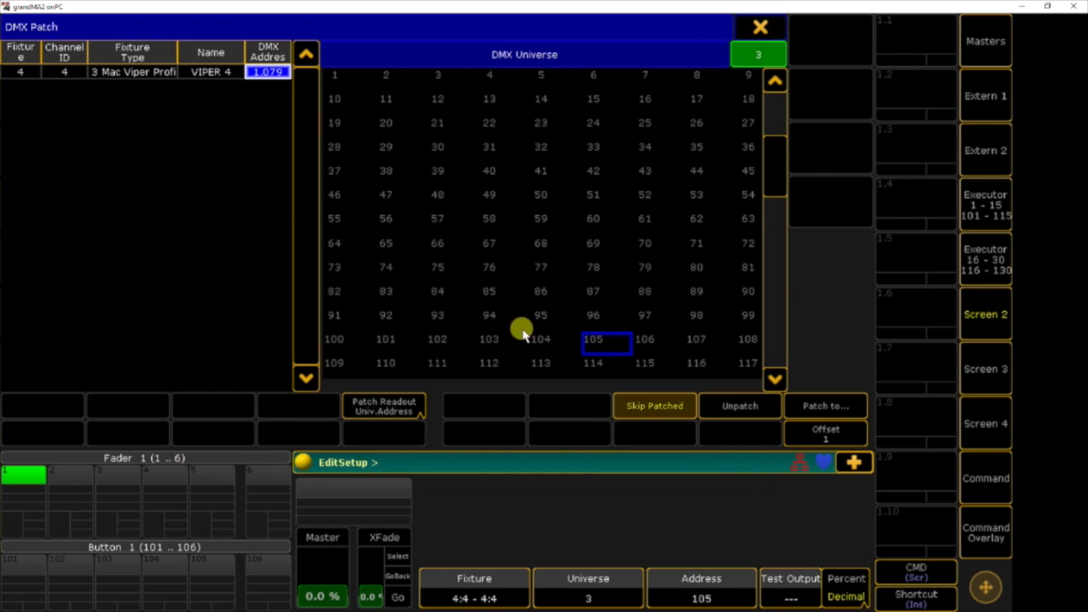
- Return to universe 1, examine the addresses following VIPER 4, and close the DMX patch
drag(779, 165, 773, 85)
click(759, 54)
click(202, 298)
click(425, 337)
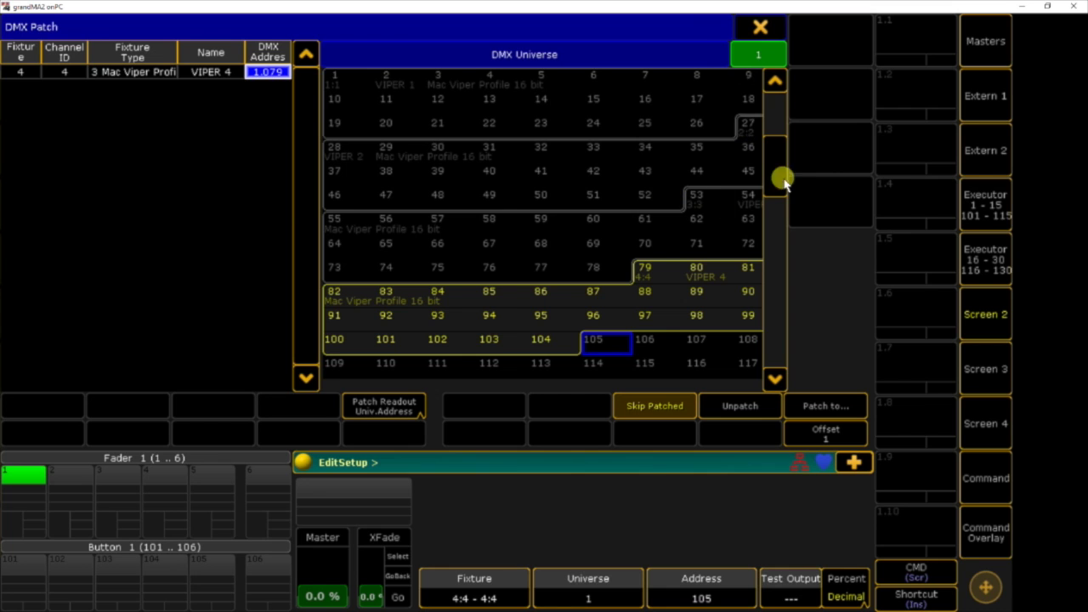
scroll(774, 175, down, 5)
click(600, 150)
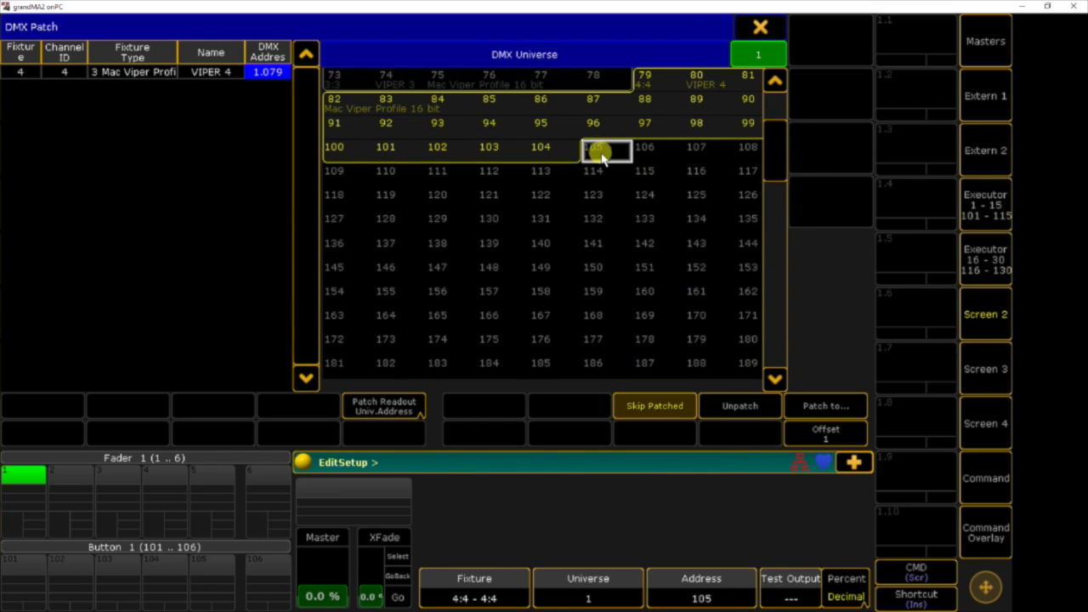
click(760, 27)
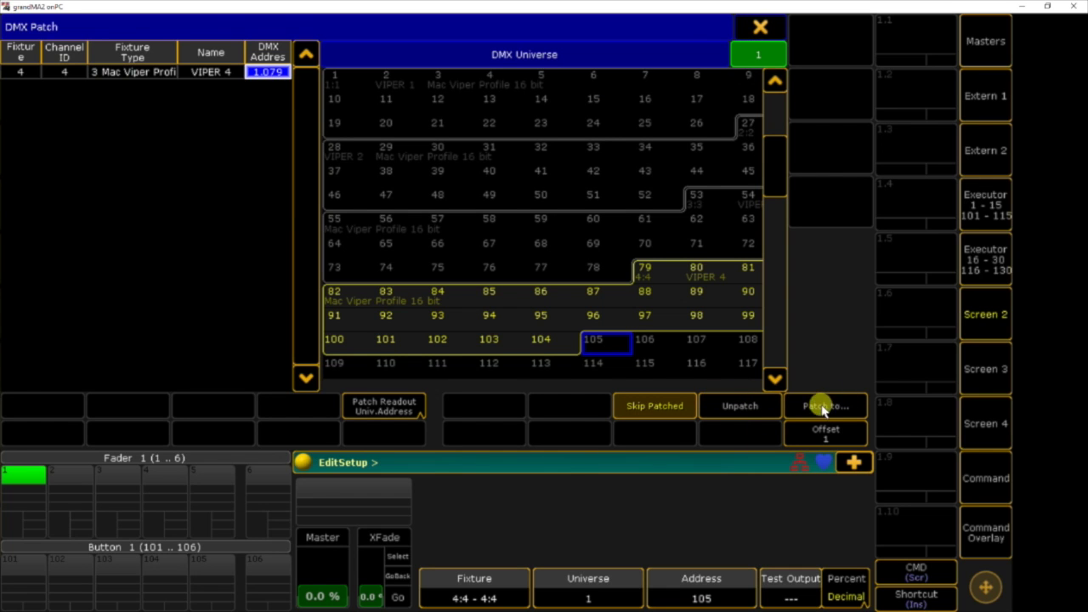
click(763, 28)
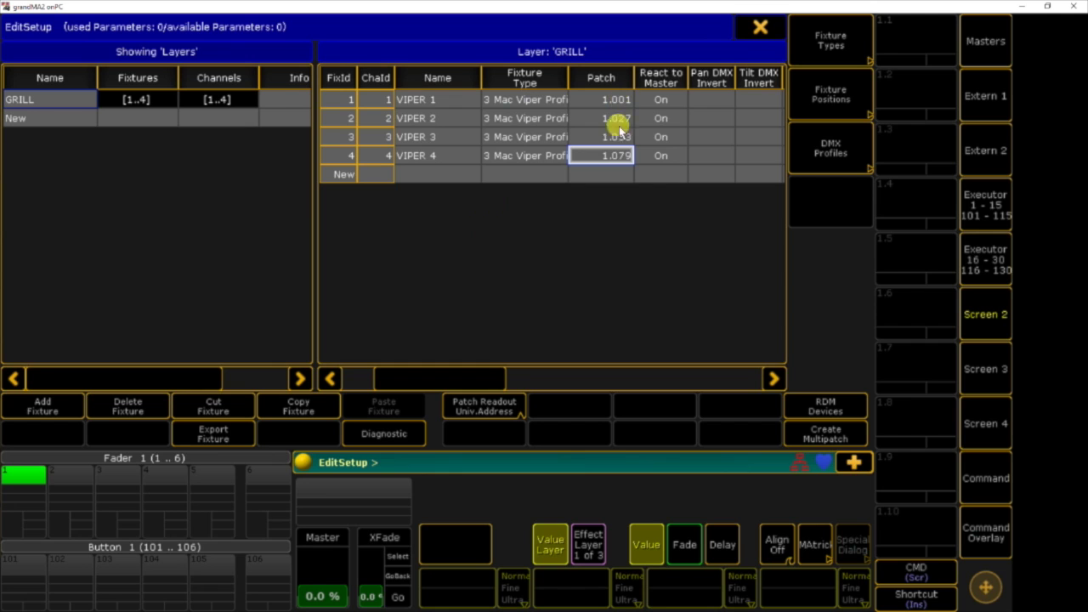
- Review the remaining property columns of the GRILL layer's fixtures and check the empty layer entry
drag(433, 369, 519, 372)
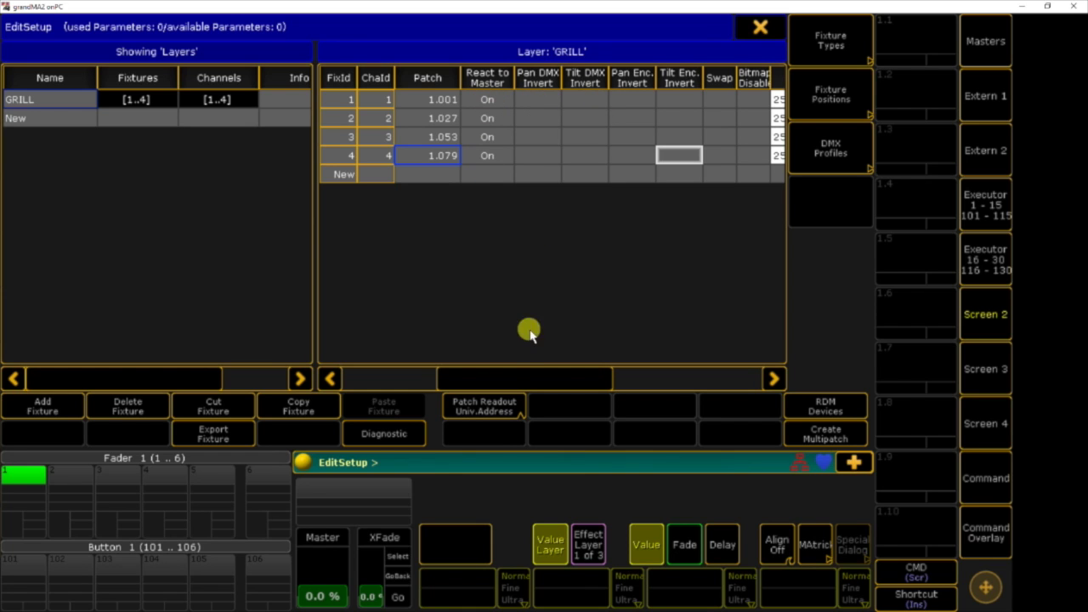
drag(515, 370, 573, 371)
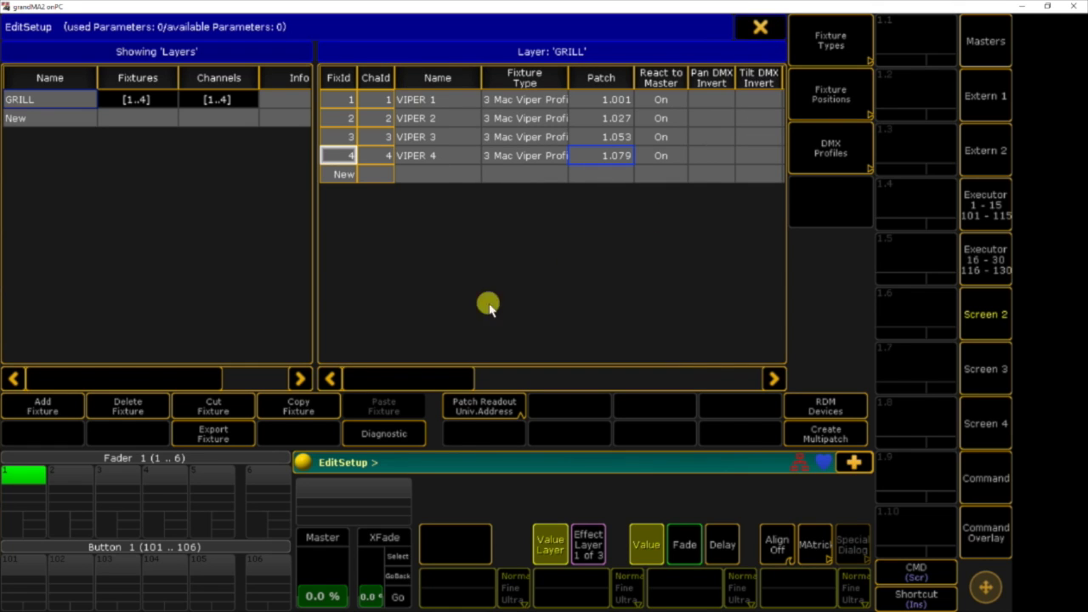
click(64, 118)
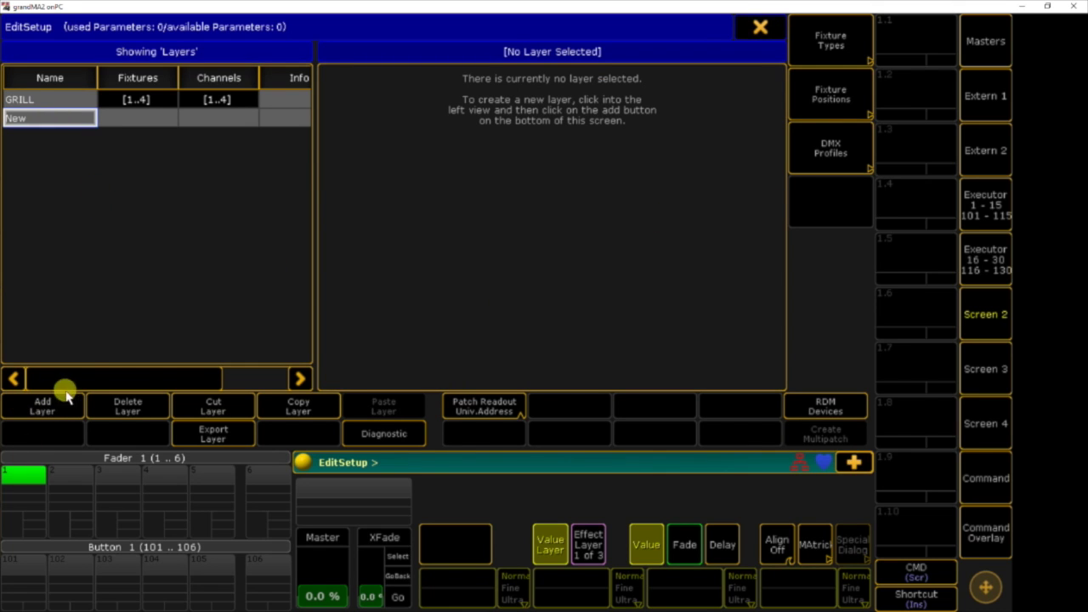
click(75, 98)
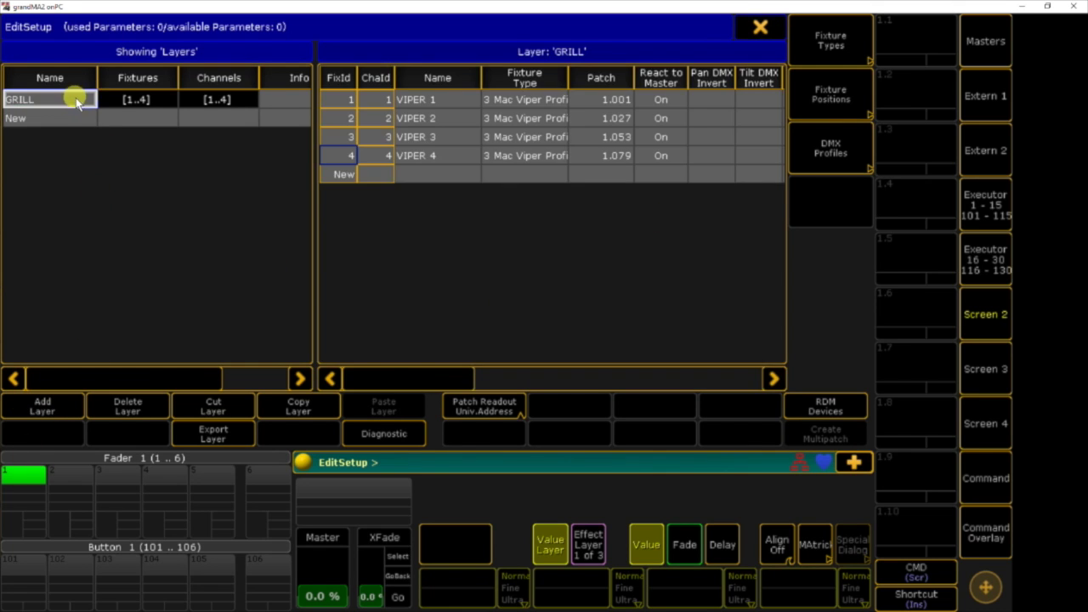
- Start adding fixtures to the GRILL layer, filter the library by aura and import Martin Mac Aura in Standard - Colour Calibration Off mode
click(345, 174)
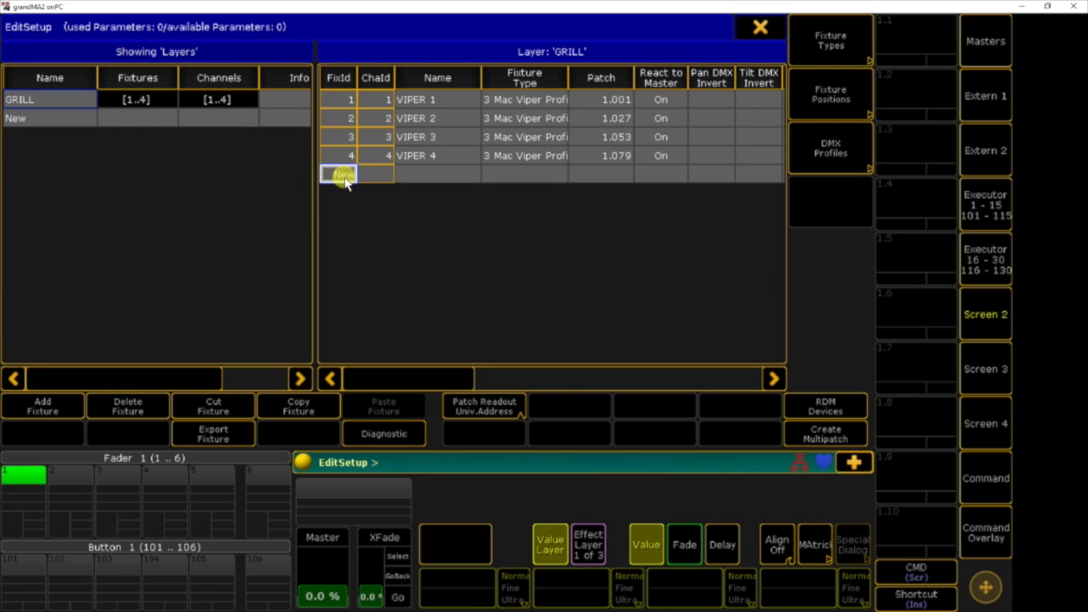
click(64, 401)
click(542, 109)
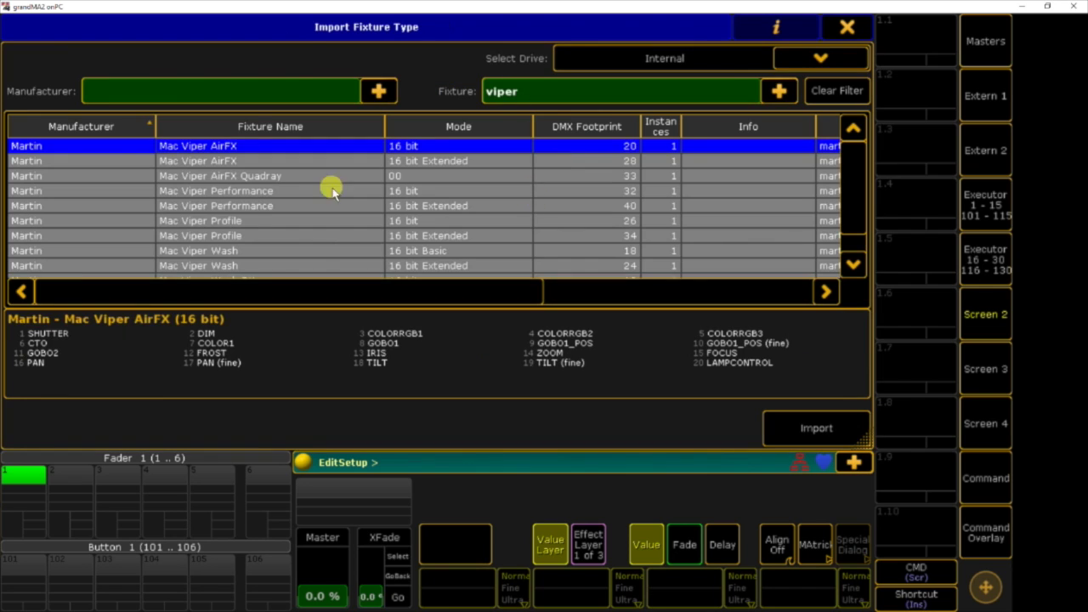
click(530, 93)
text(aura)
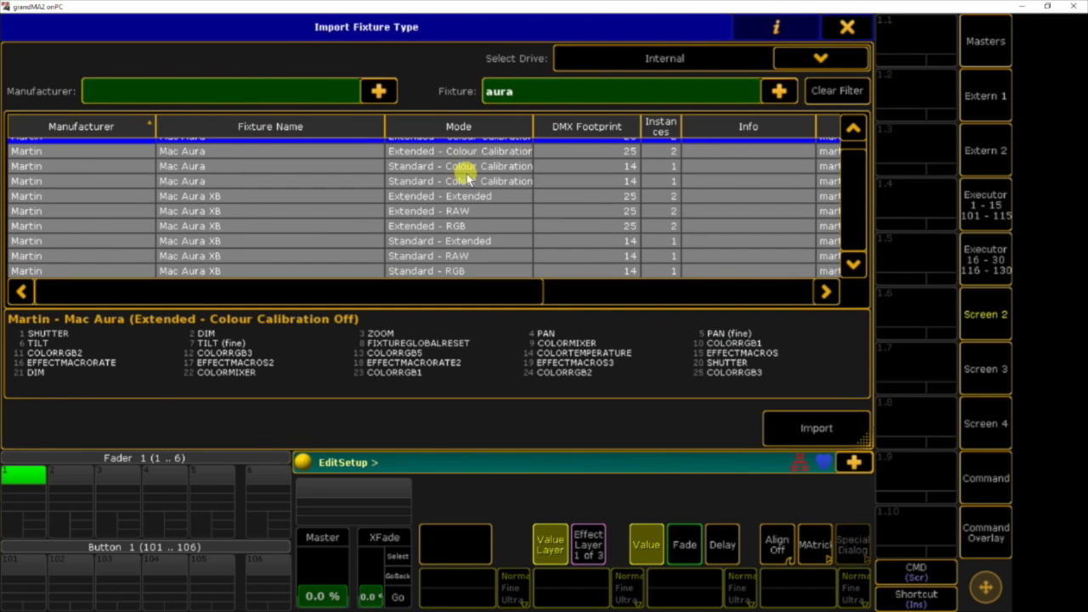
click(357, 168)
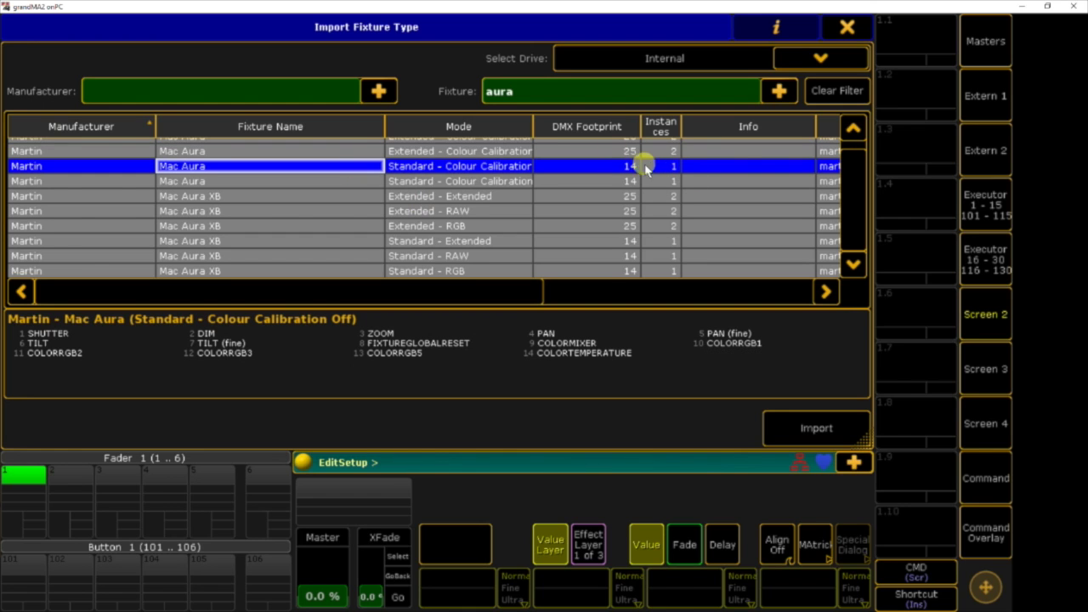
click(812, 428)
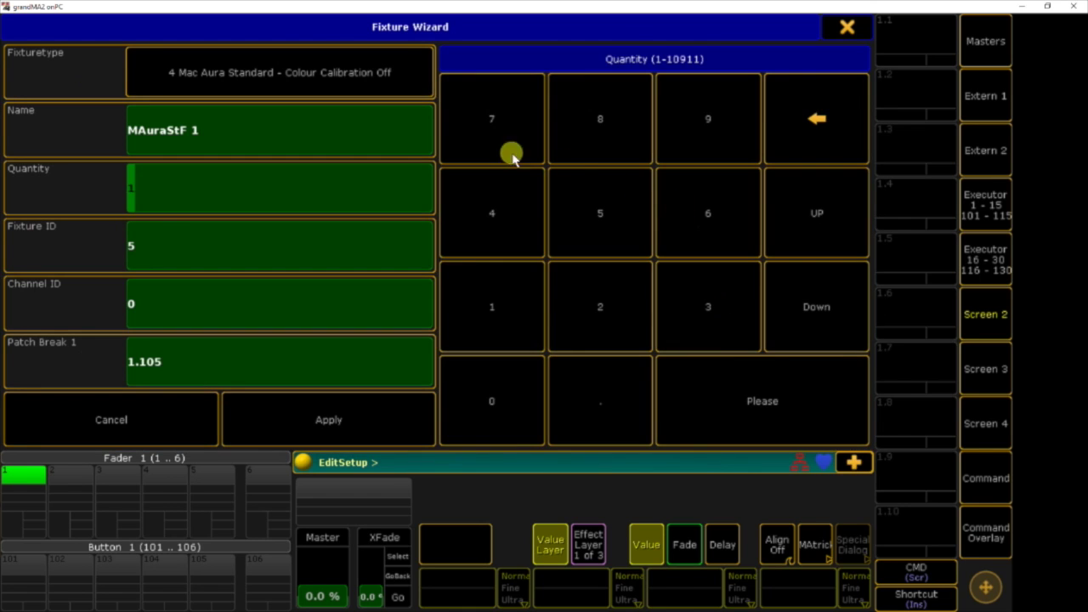
- Name the new fixtures starting from AURA 1, with quantity 8 and Patch Break 1 address 1.1
click(201, 131)
text(AU)
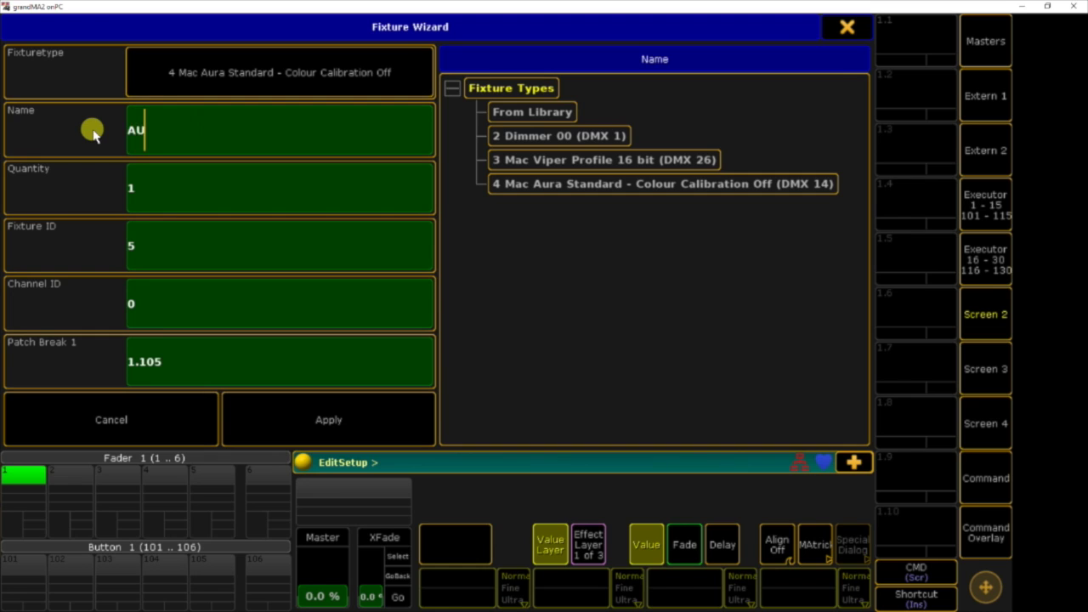
text(RA 1)
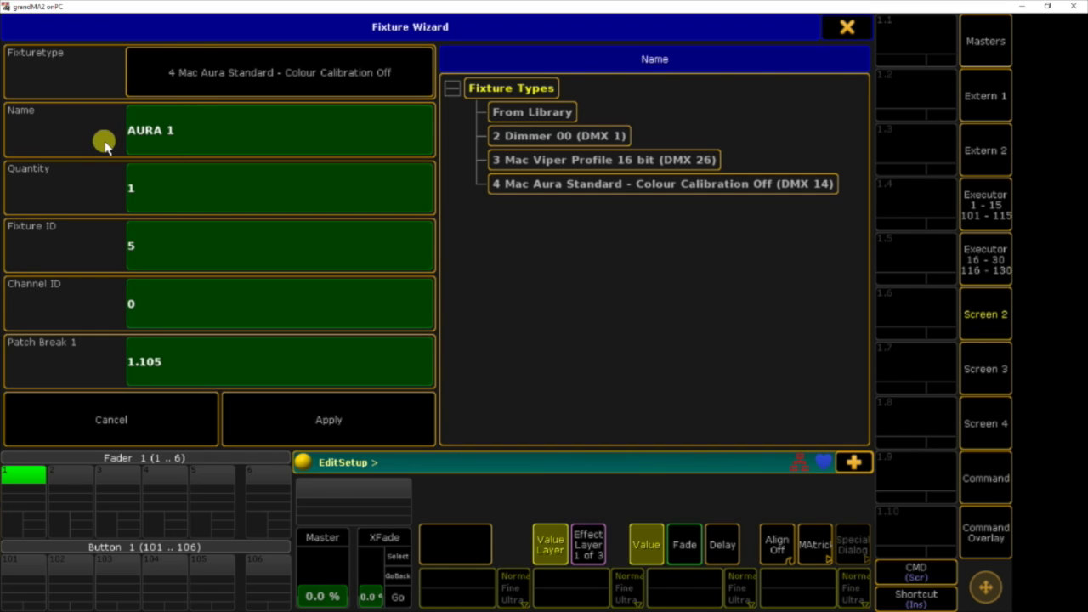
click(187, 186)
text(8)
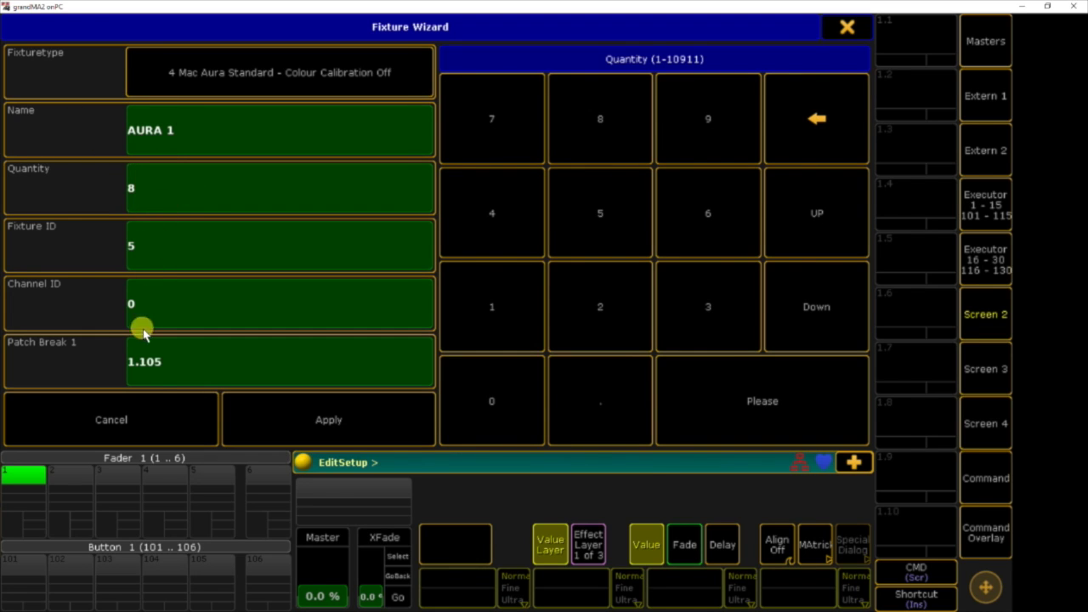
click(170, 360)
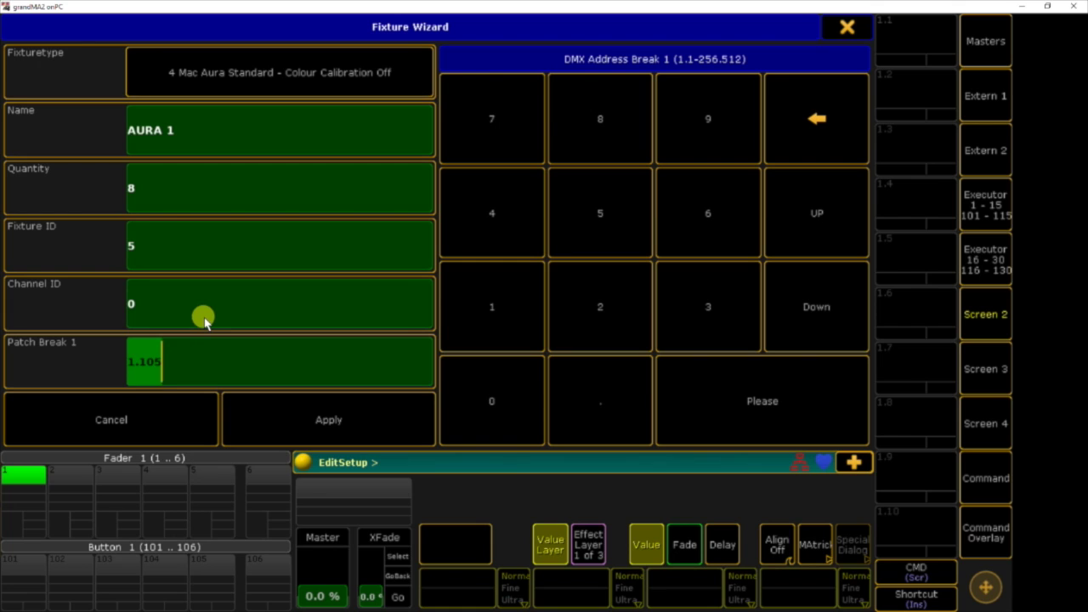
text(2)
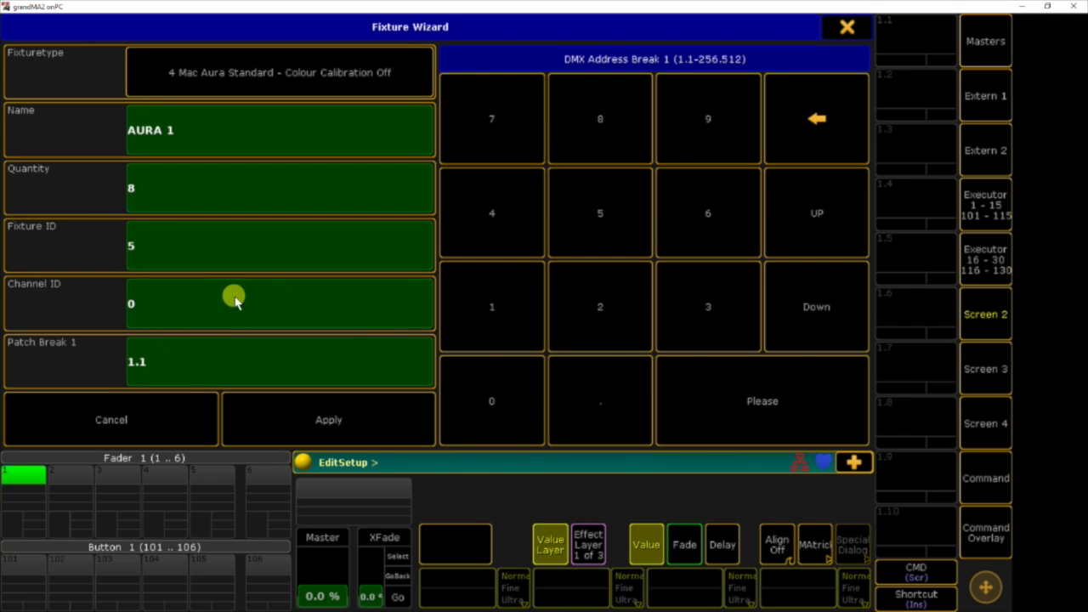
- Set the fixture ID and channel ID to 11, then apply the wizard and accept the patch collision with the VIPER fixtures
click(188, 299)
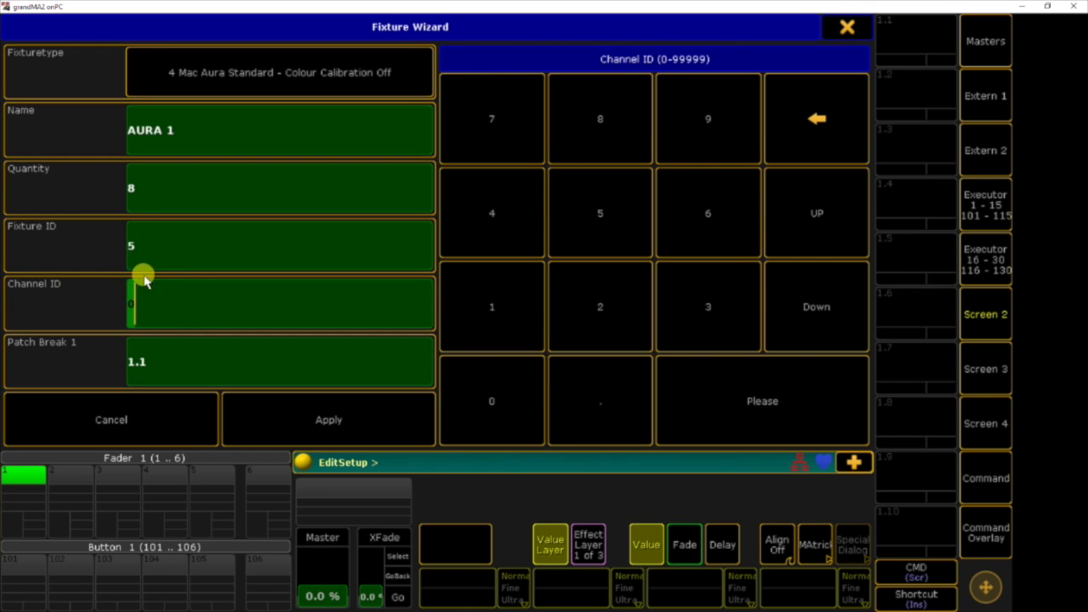
click(144, 248)
text(11)
click(134, 292)
text(11)
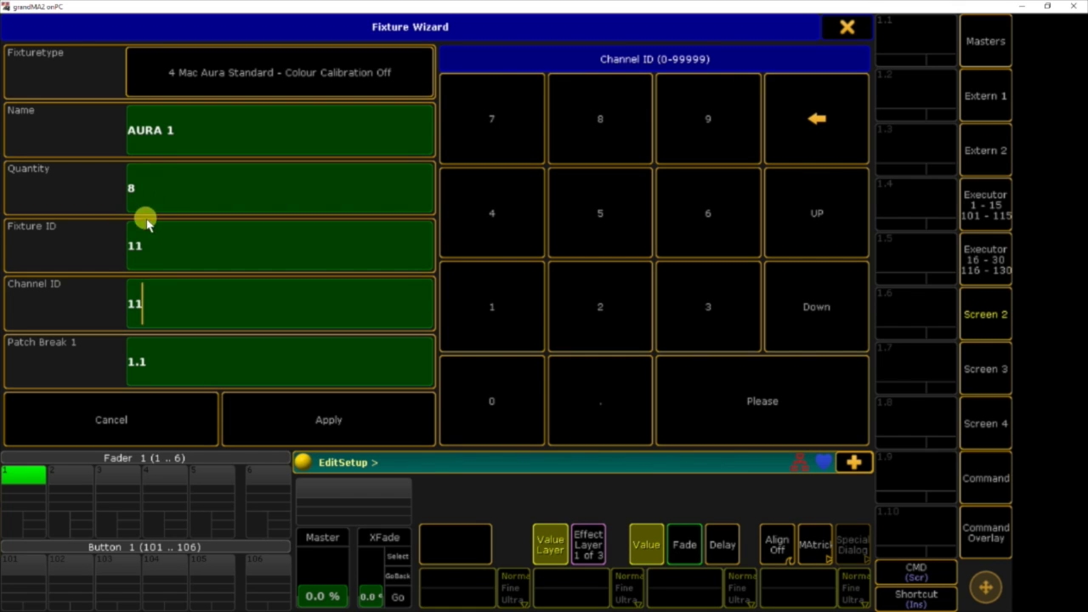
click(331, 420)
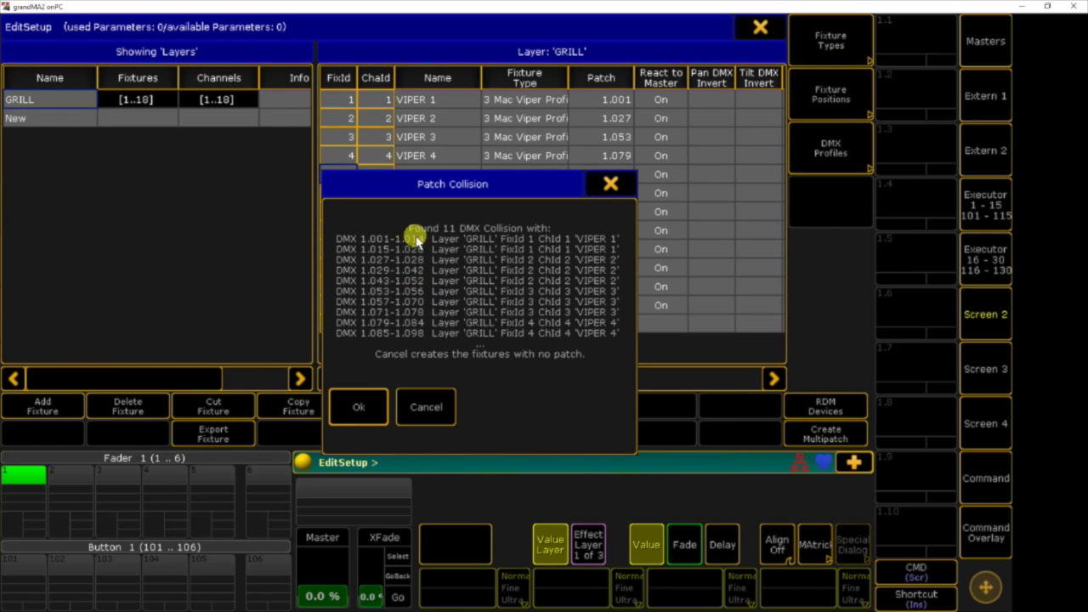
click(356, 413)
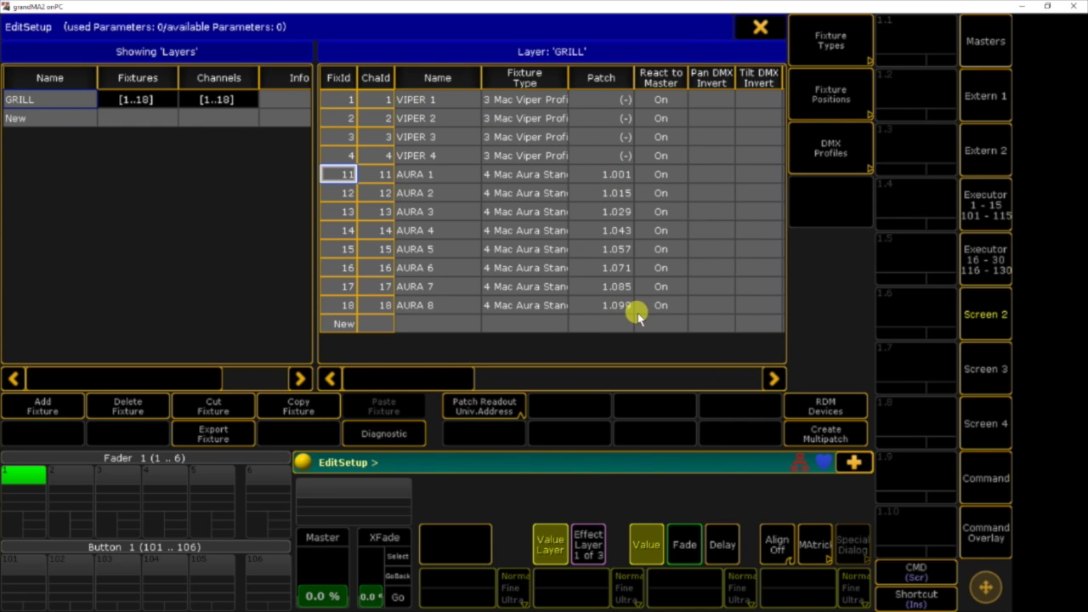
- Repatch the four VIPER fixtures from address 1.1, accept the collision with the AURA fixtures, and close the DMX patch
drag(621, 104, 595, 155)
click(597, 156)
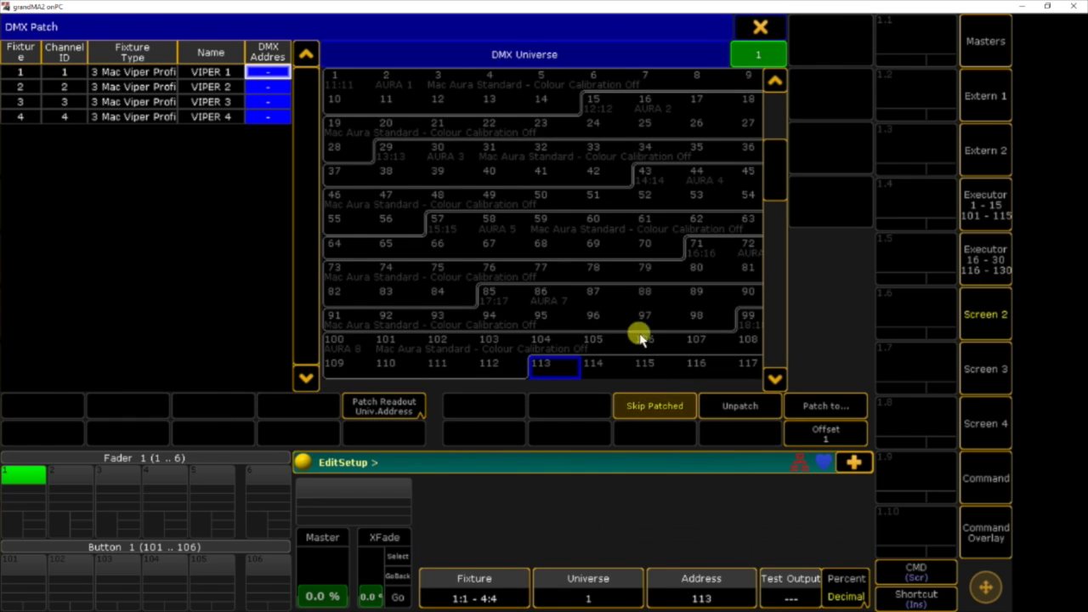
text(1.)
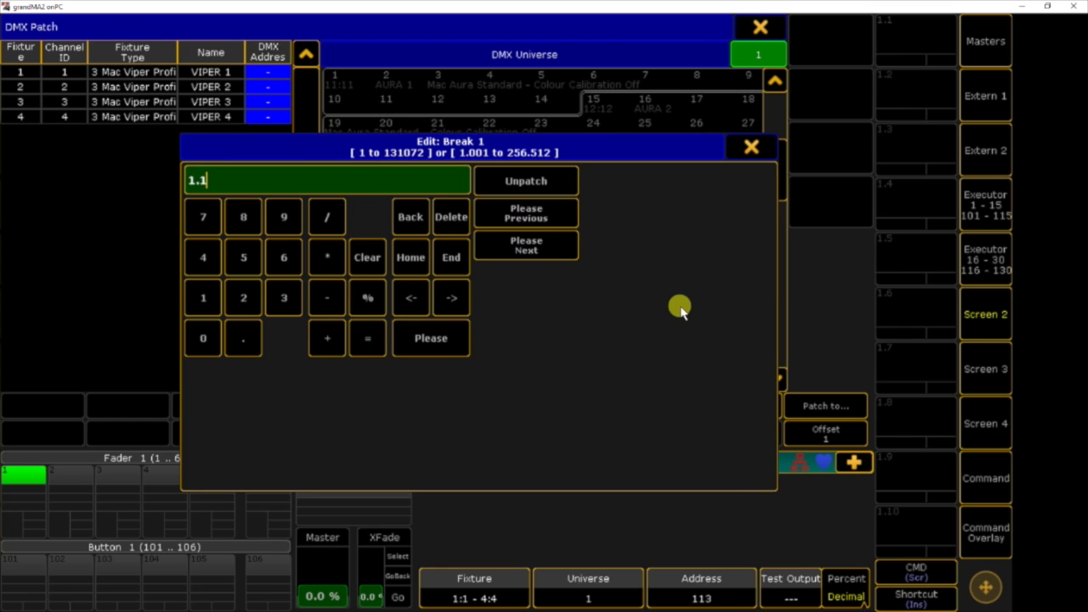
text(1)
click(430, 337)
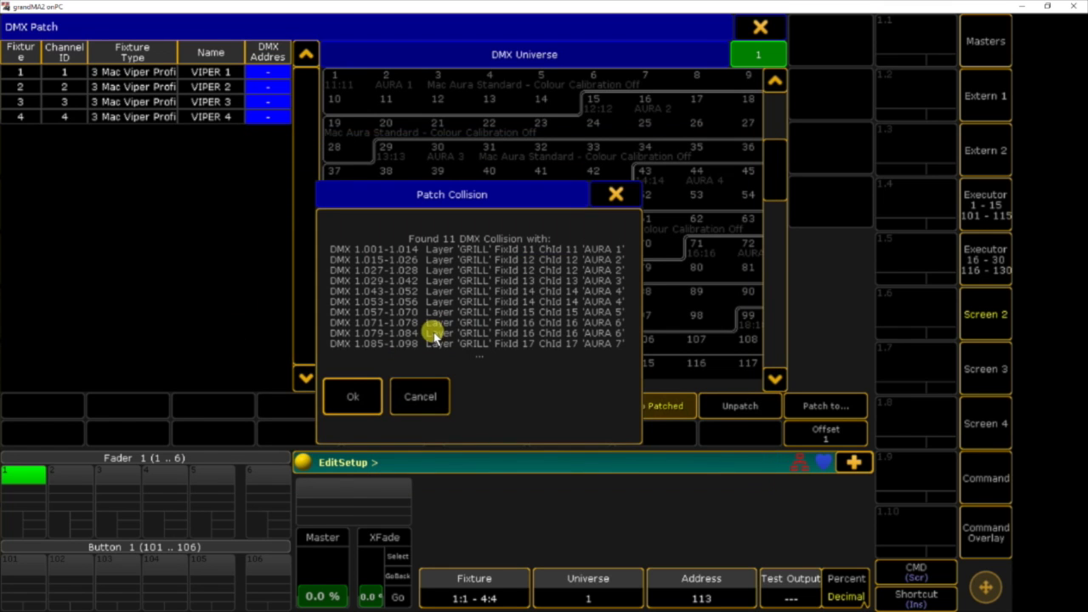
click(350, 400)
click(761, 27)
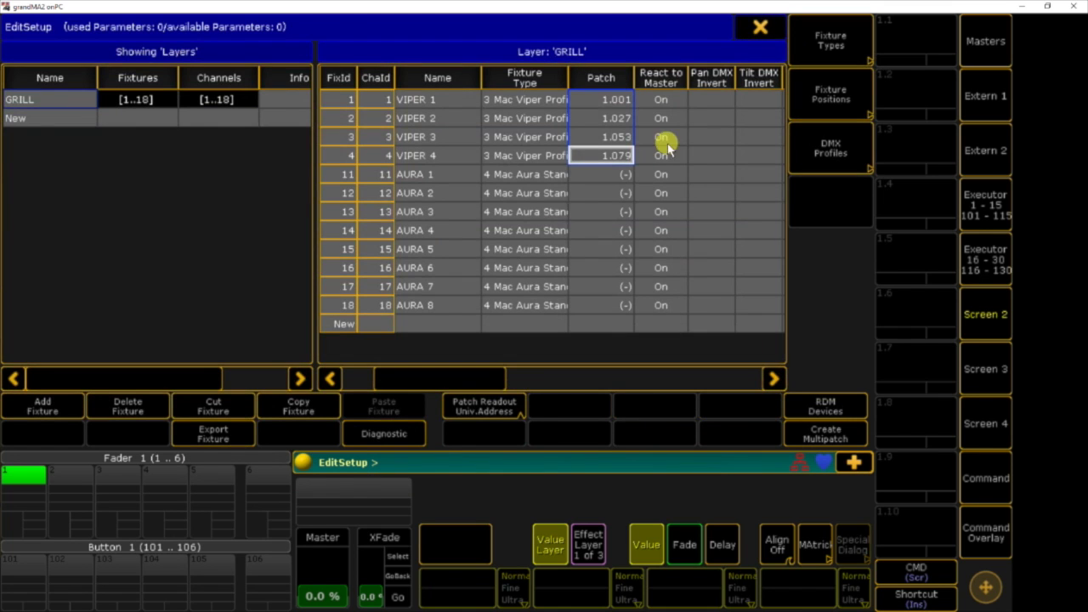
- Patch the eight AURA fixtures from DMX address 1.201, and cancel leaving the patch and fixture schedule
drag(607, 175, 615, 305)
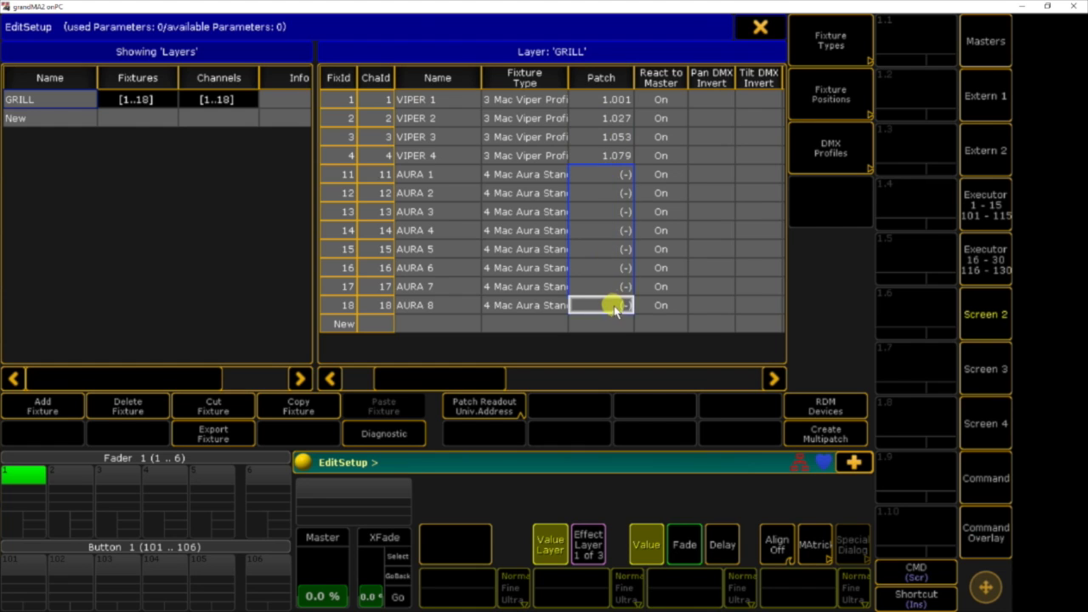
click(614, 307)
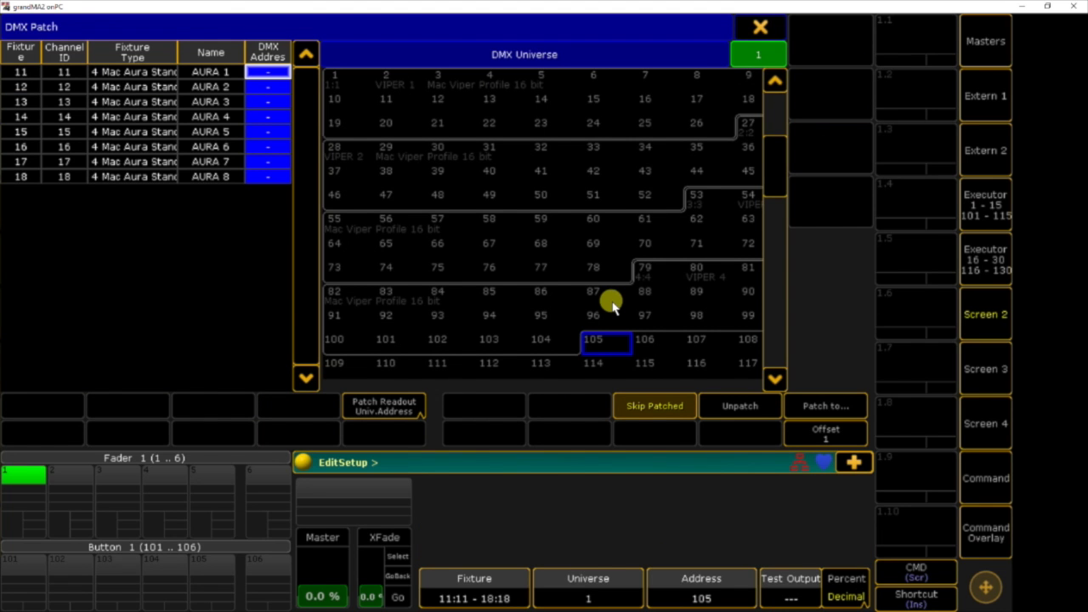
click(613, 305)
text(.201)
key(Return)
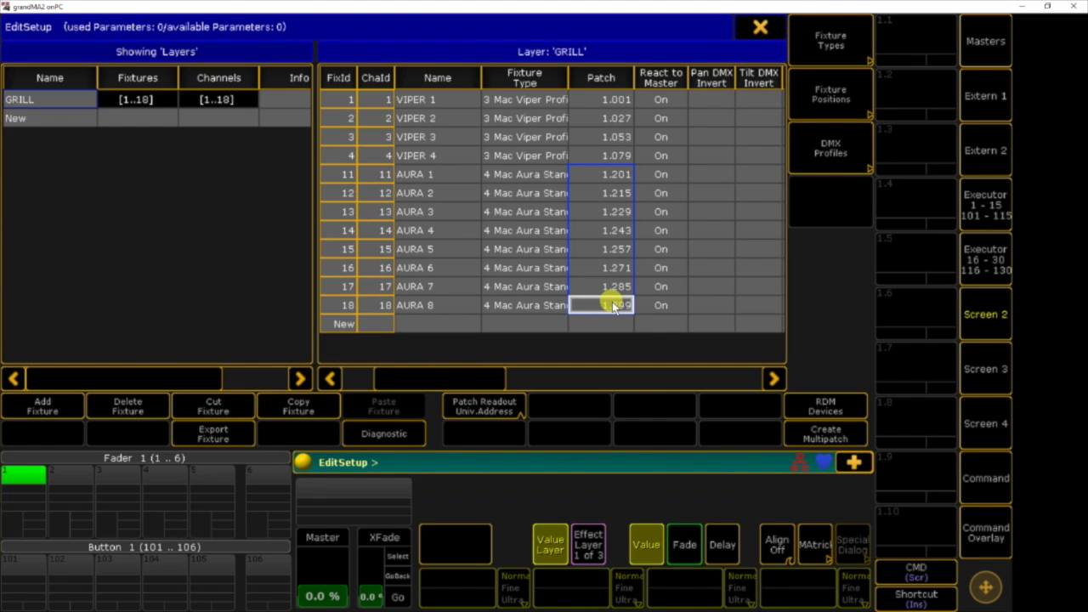
click(758, 33)
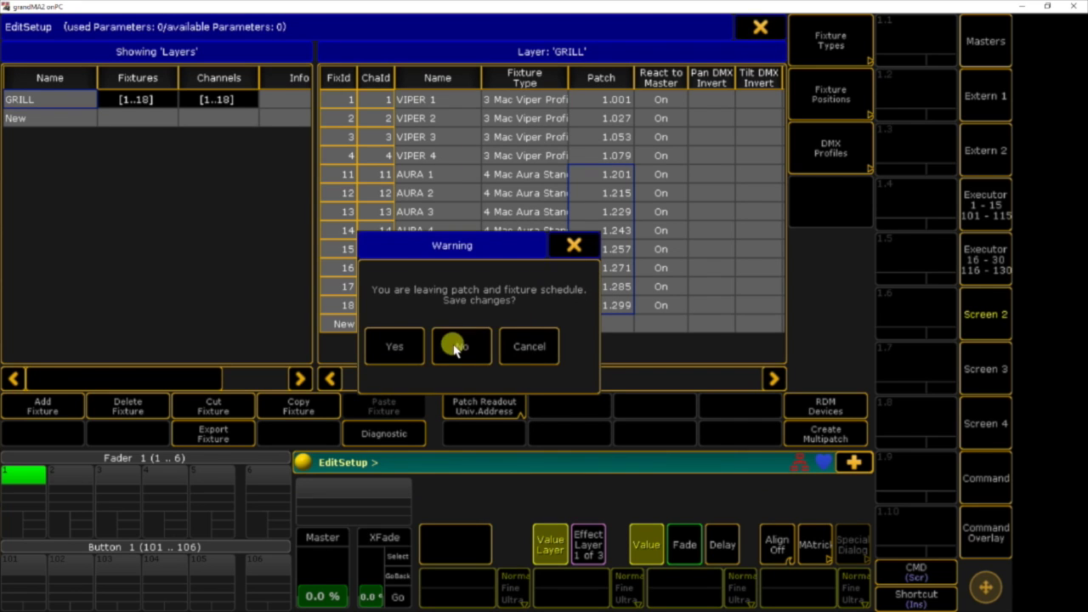
click(521, 346)
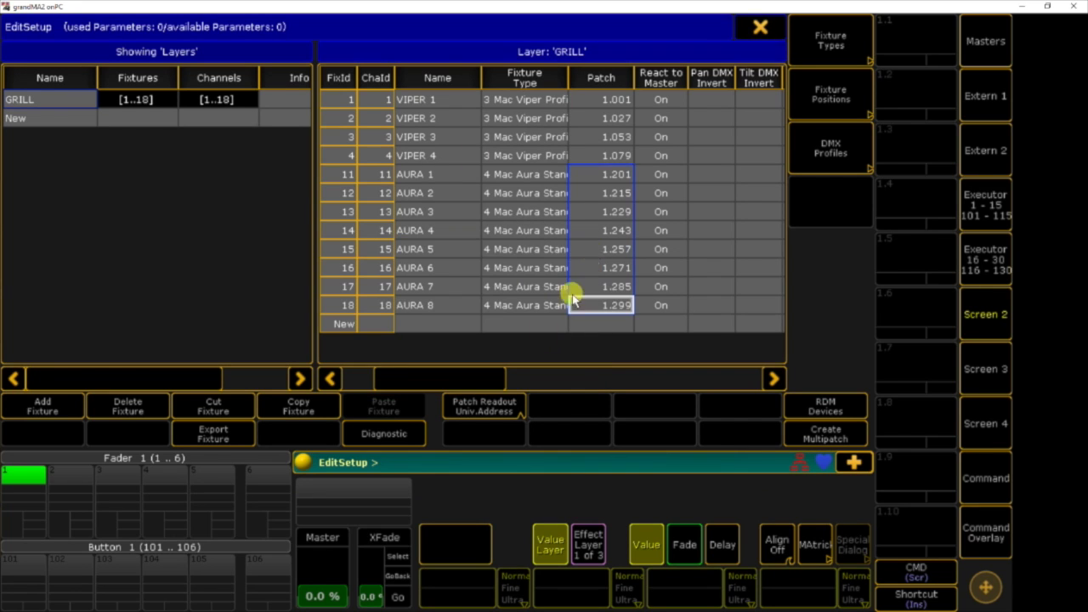
click(614, 153)
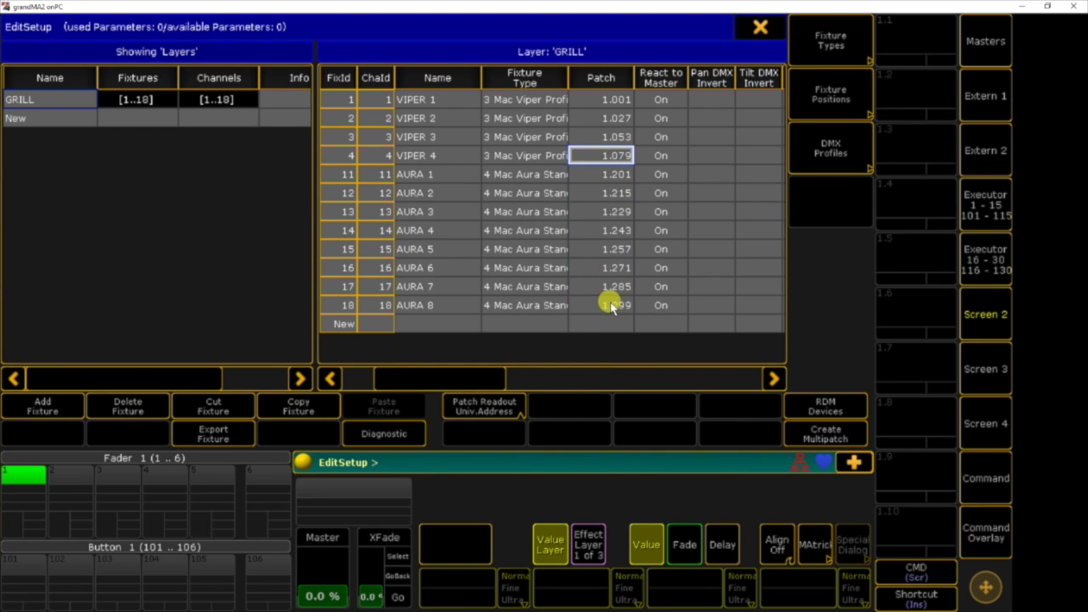
- Add a new layer named TRAD below the GRILL layer
click(33, 118)
click(42, 408)
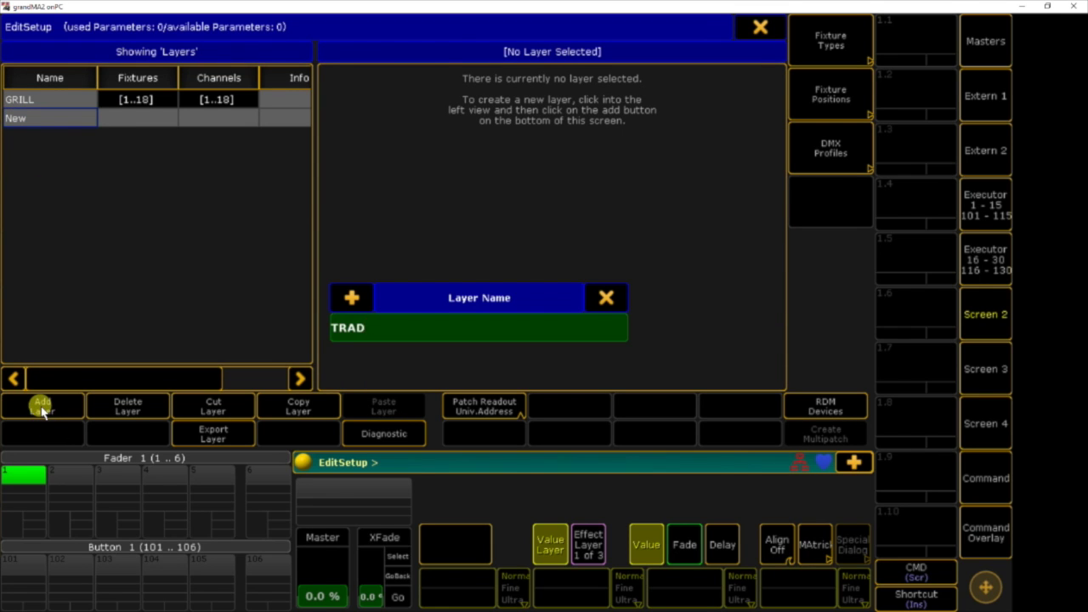
key(Return)
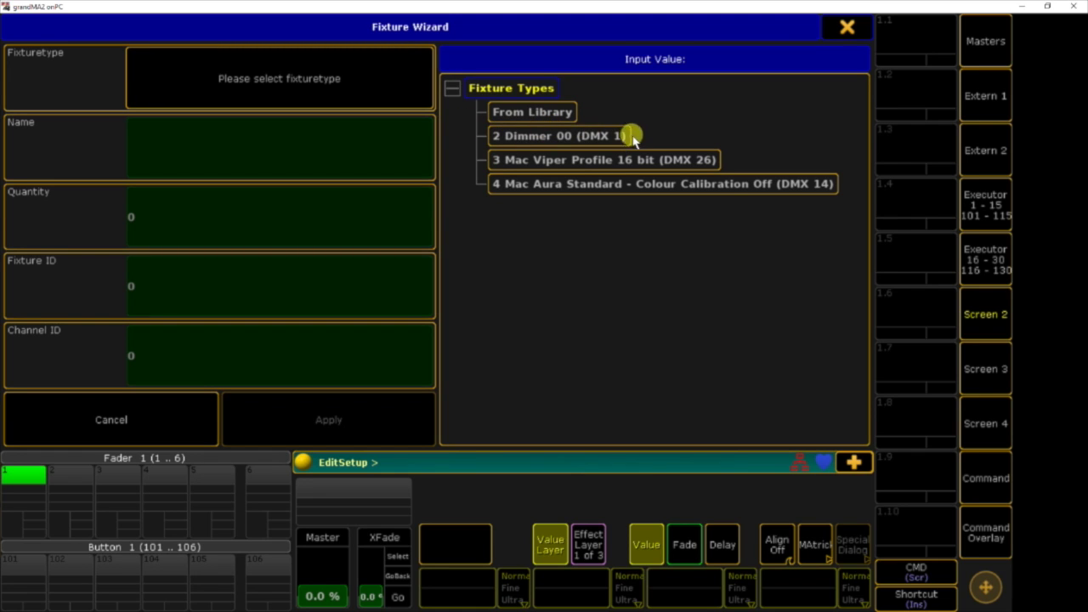
- Add 40 Dimmer 00 fixtures to TRAD with fixture ID and channel ID starting at 101 and Patch Break 1 address 2.1
click(557, 138)
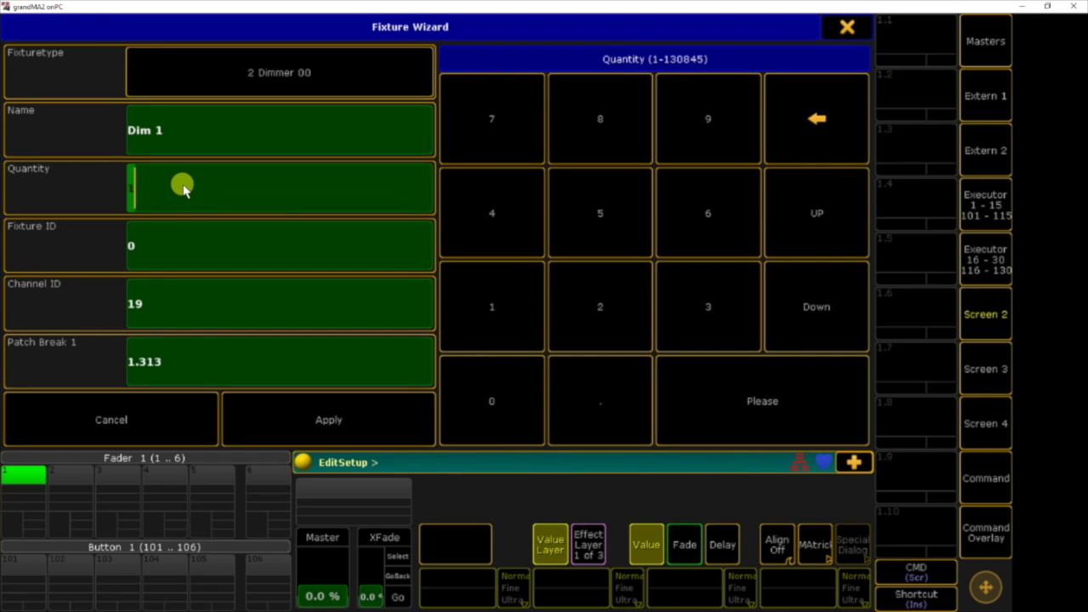
click(145, 306)
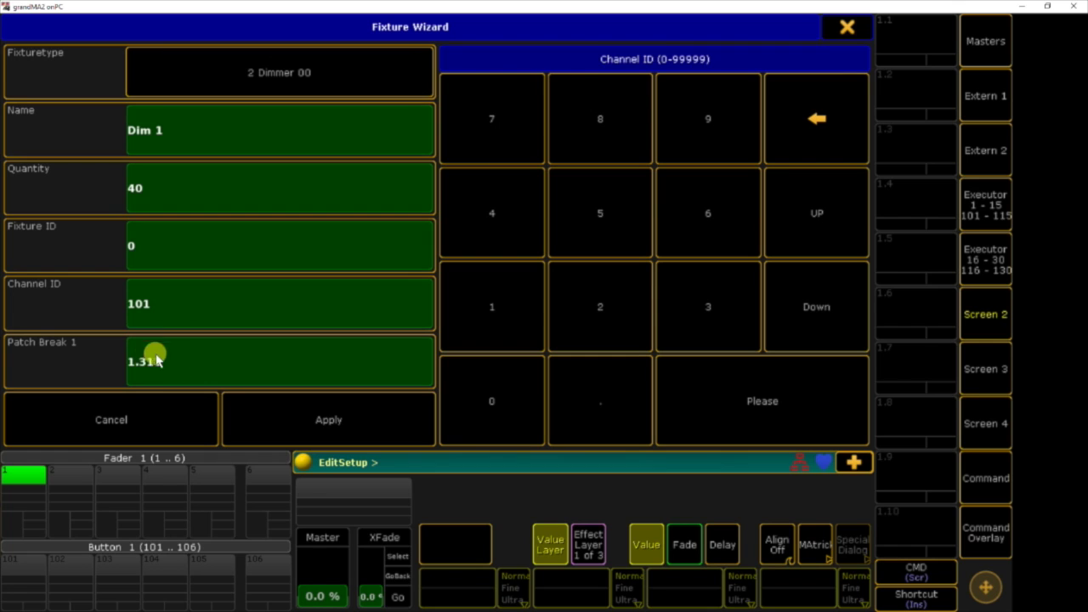
click(182, 364)
text(2.1)
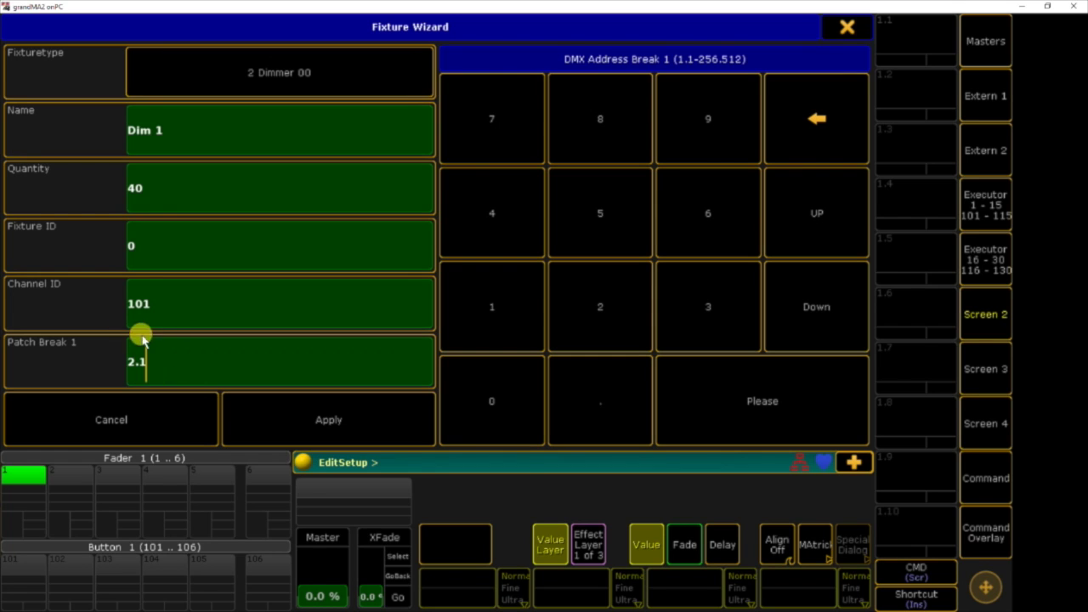
click(158, 248)
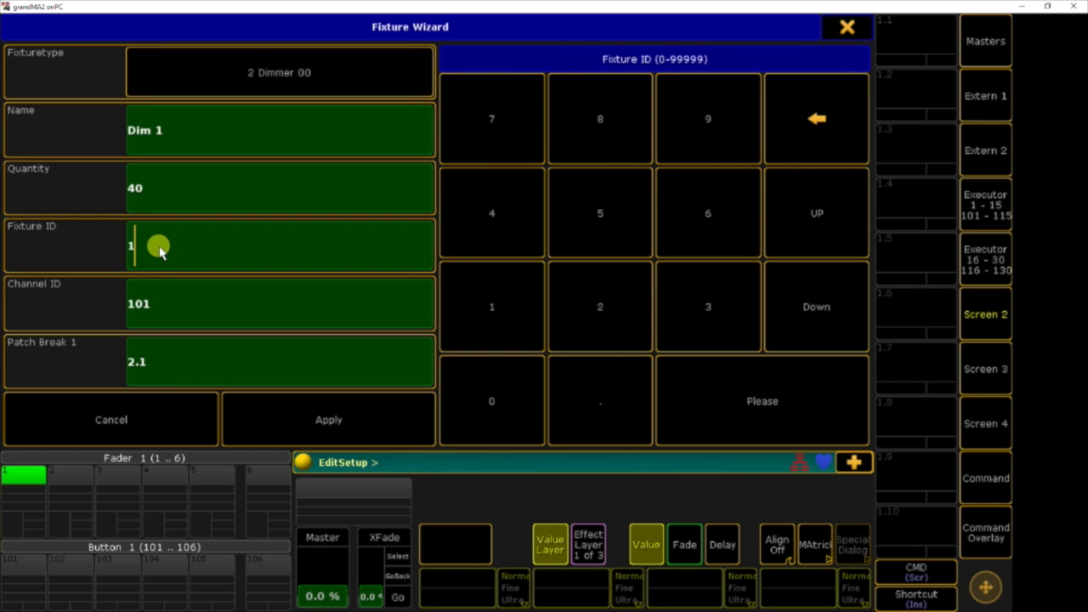
click(337, 420)
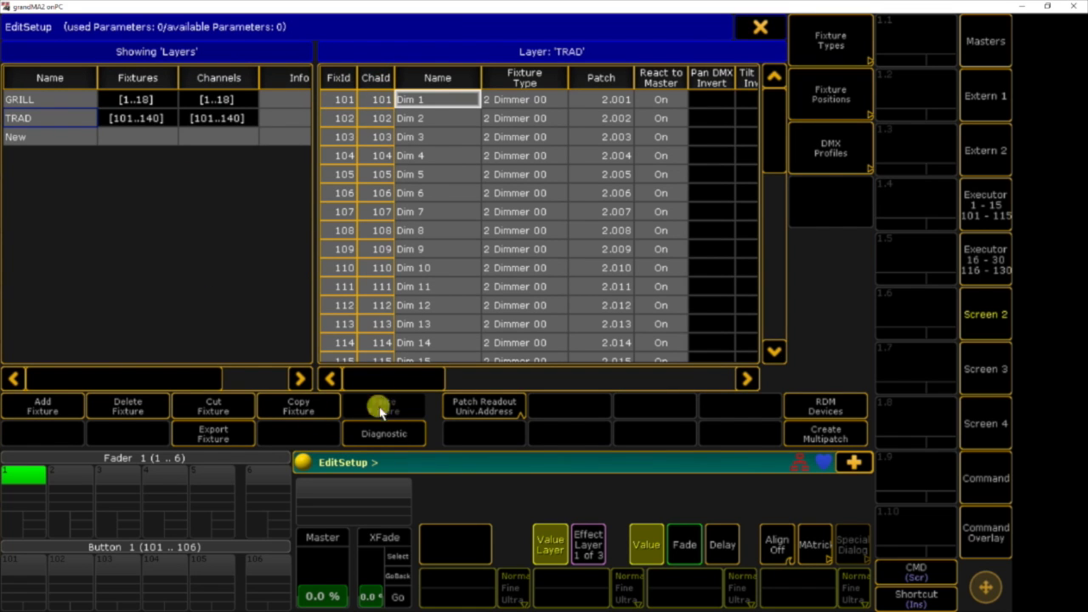
- Repatch Dim 1 in the TRAD layer to DMX address 2.078 and again to 2.080
drag(768, 122, 771, 25)
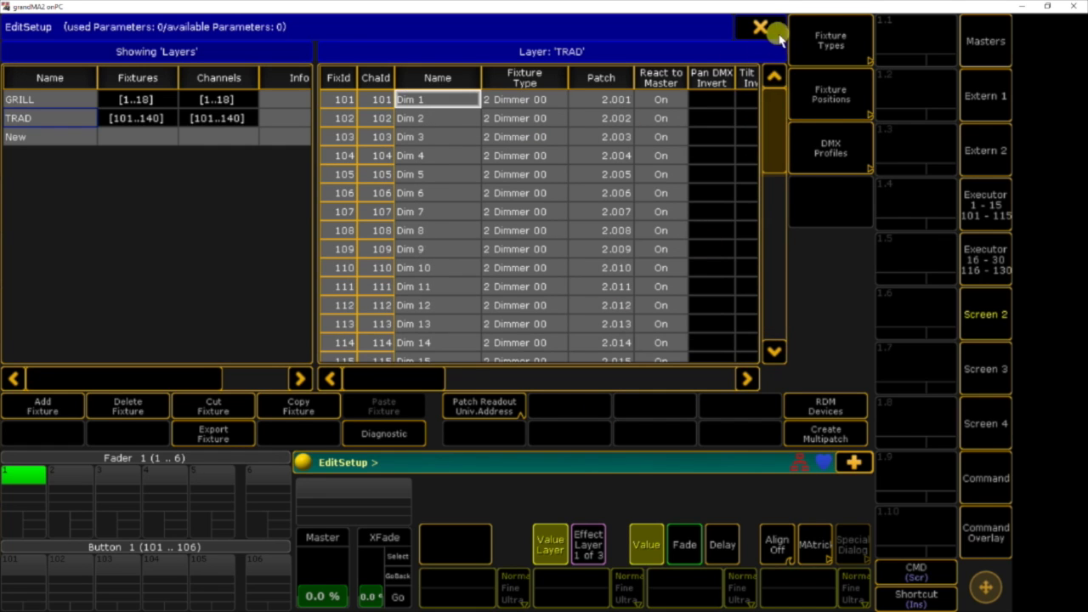
click(614, 102)
click(614, 102)
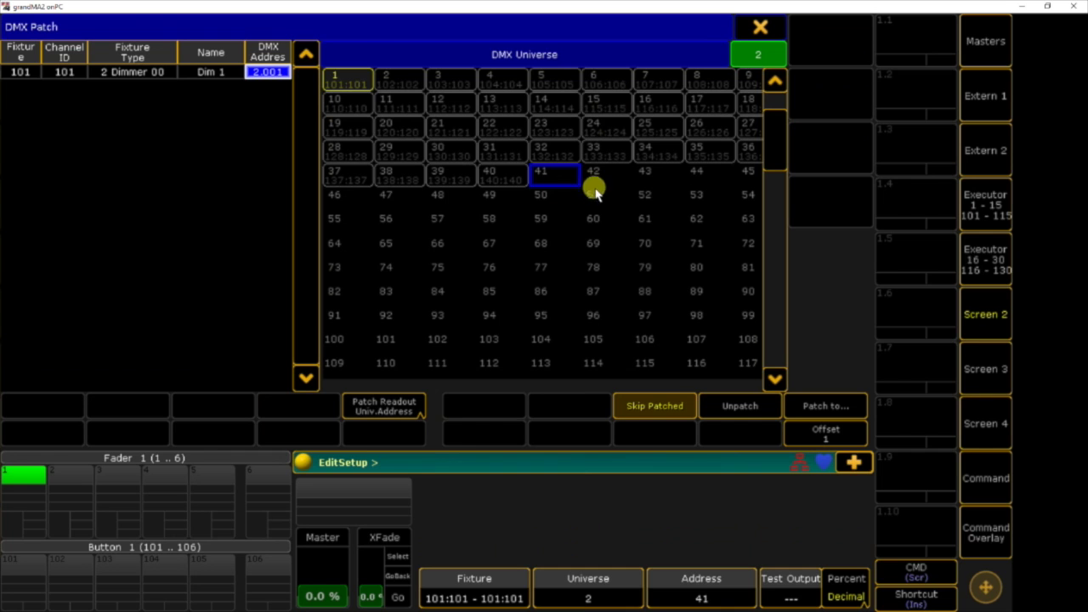
click(596, 270)
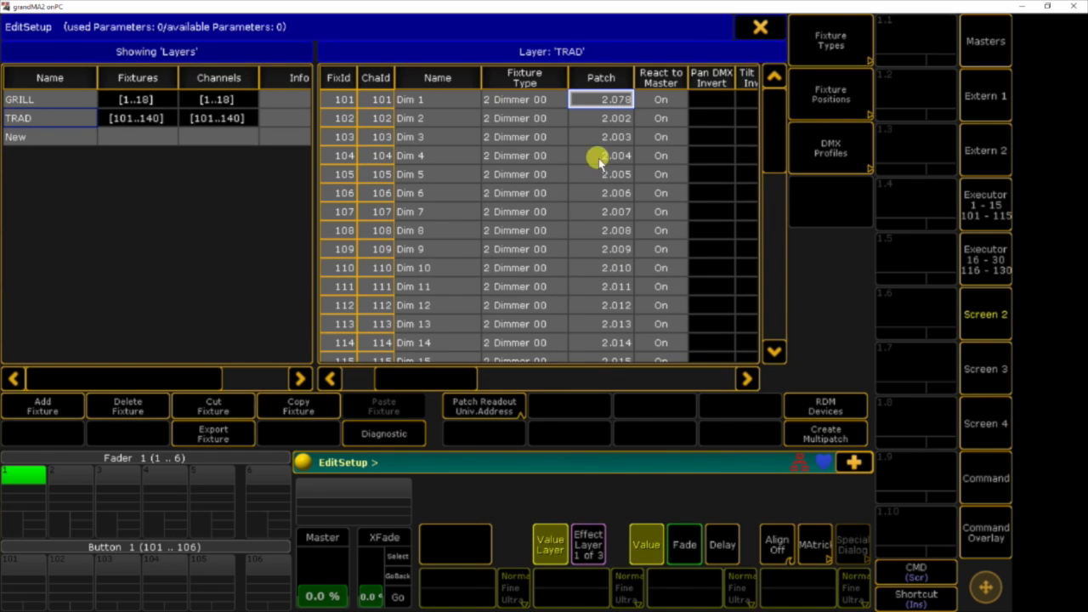
click(614, 100)
click(699, 269)
- Try patching Dim 1 onto the address of Dim 2, cancel the collision, and repatch it to 2.001
click(598, 100)
click(394, 74)
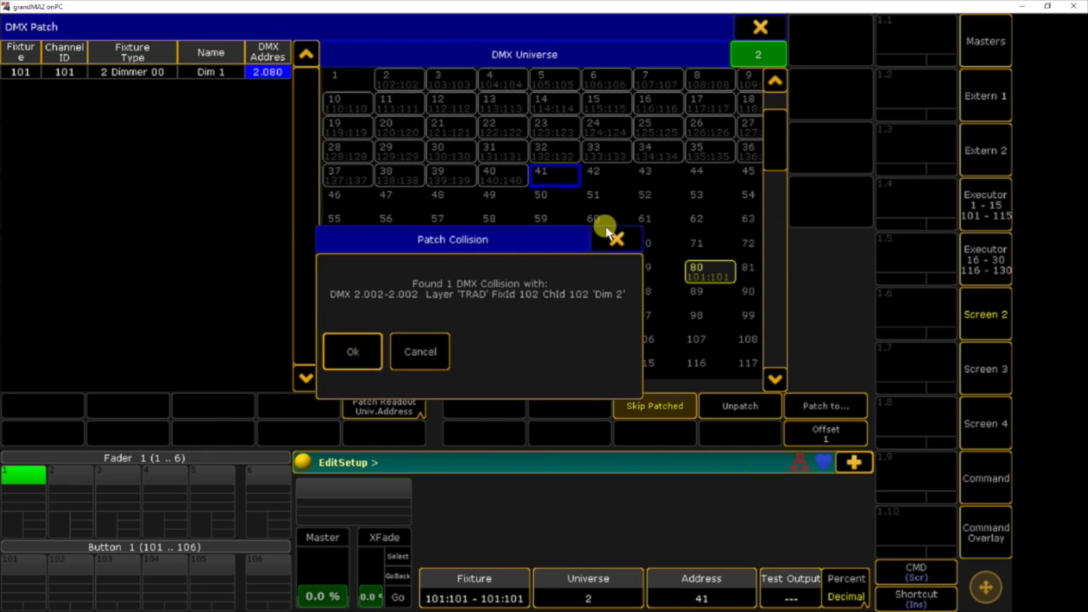
key(Escape)
click(582, 102)
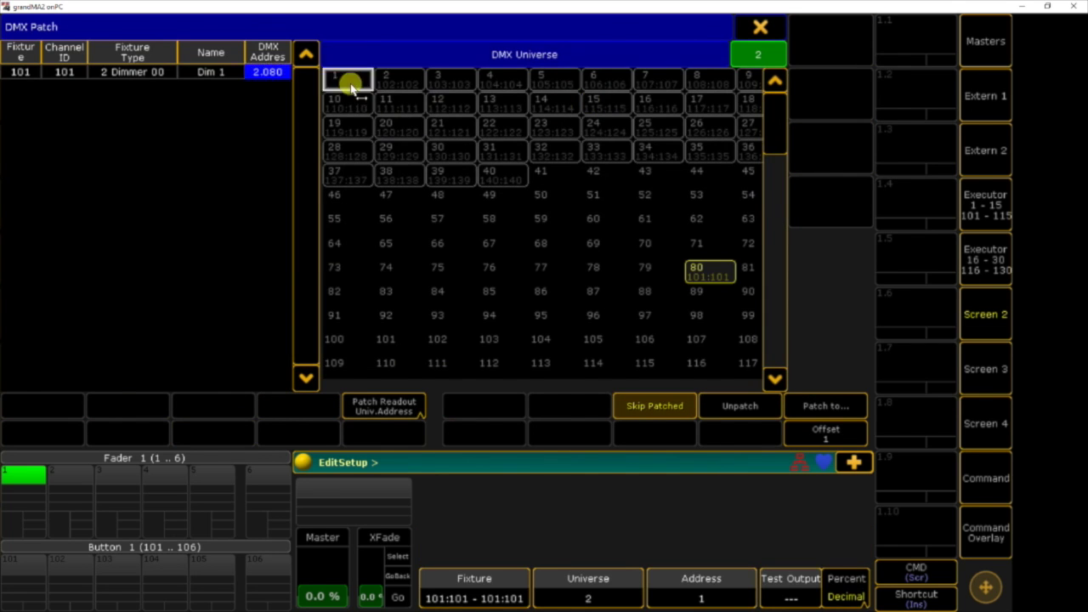
click(347, 80)
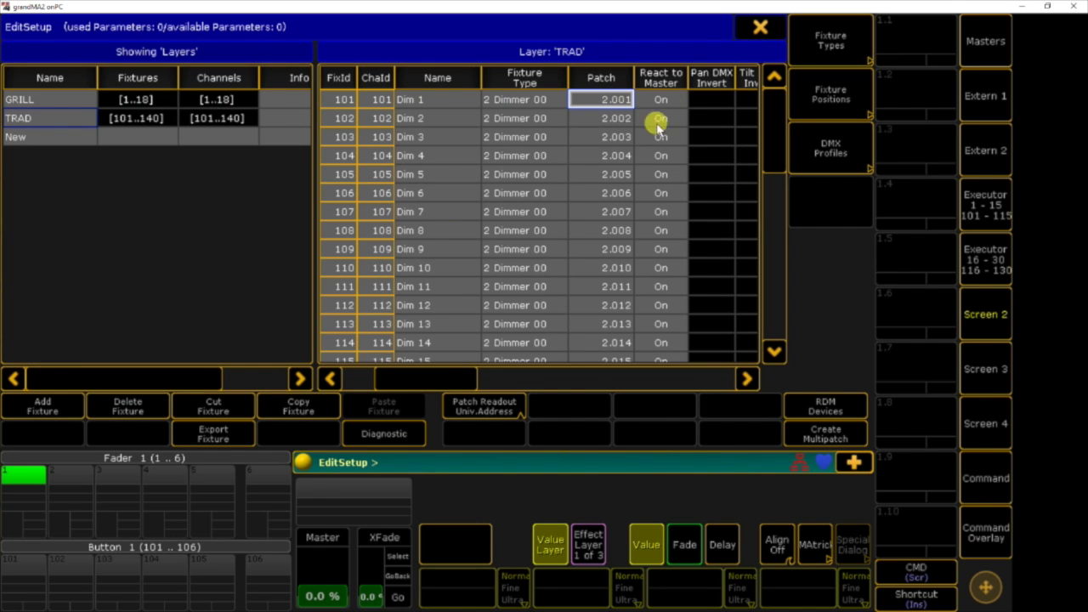
- Review the GRILL layer's fixture columns, including the color, position and rotation values
drag(452, 374, 389, 376)
drag(471, 377, 389, 377)
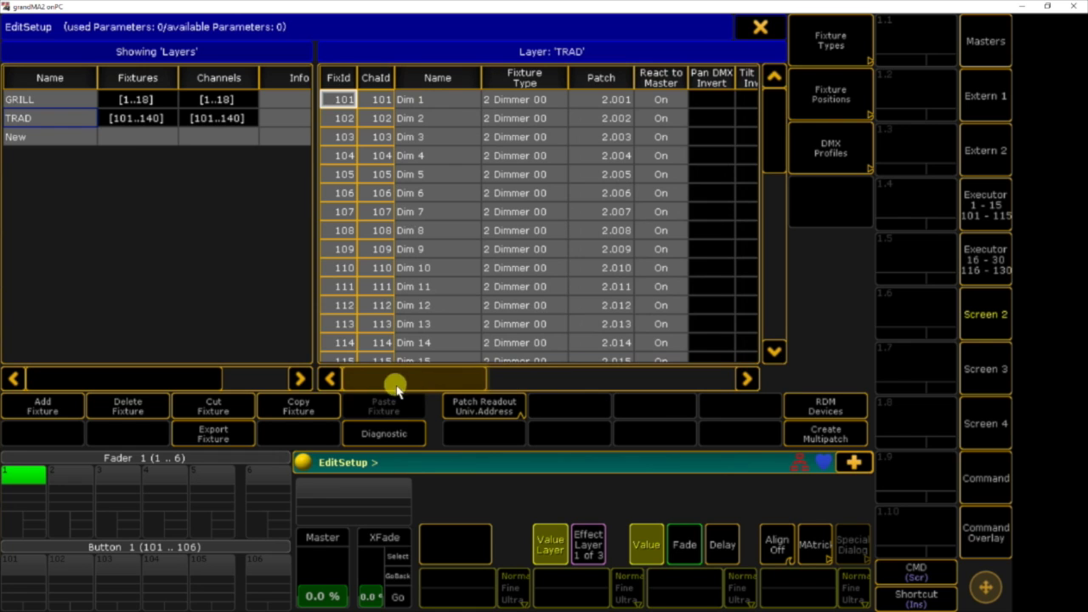
click(82, 106)
drag(387, 374, 575, 377)
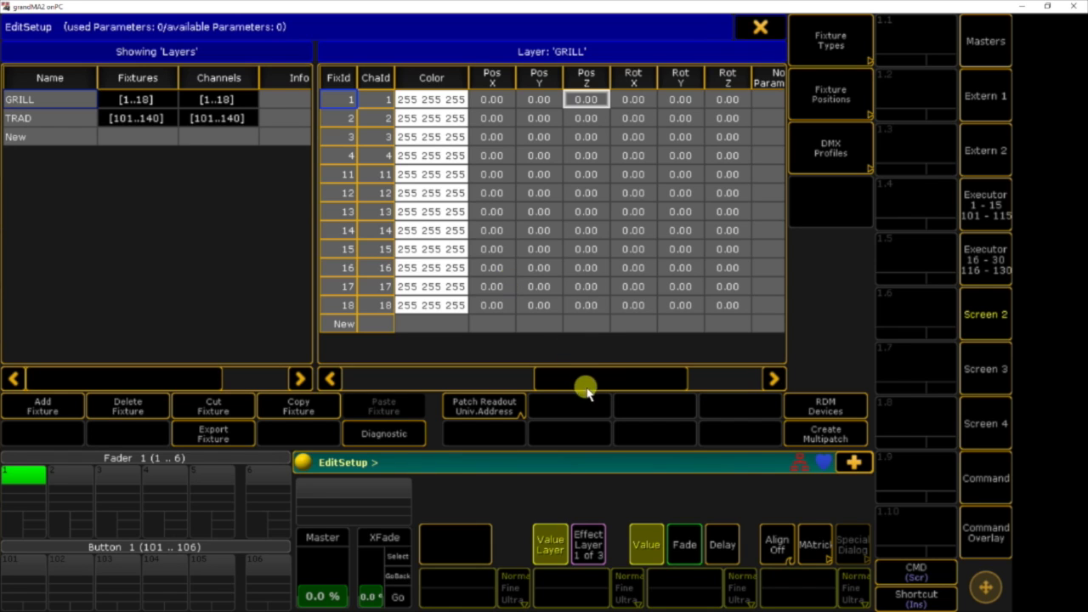
drag(554, 379, 630, 374)
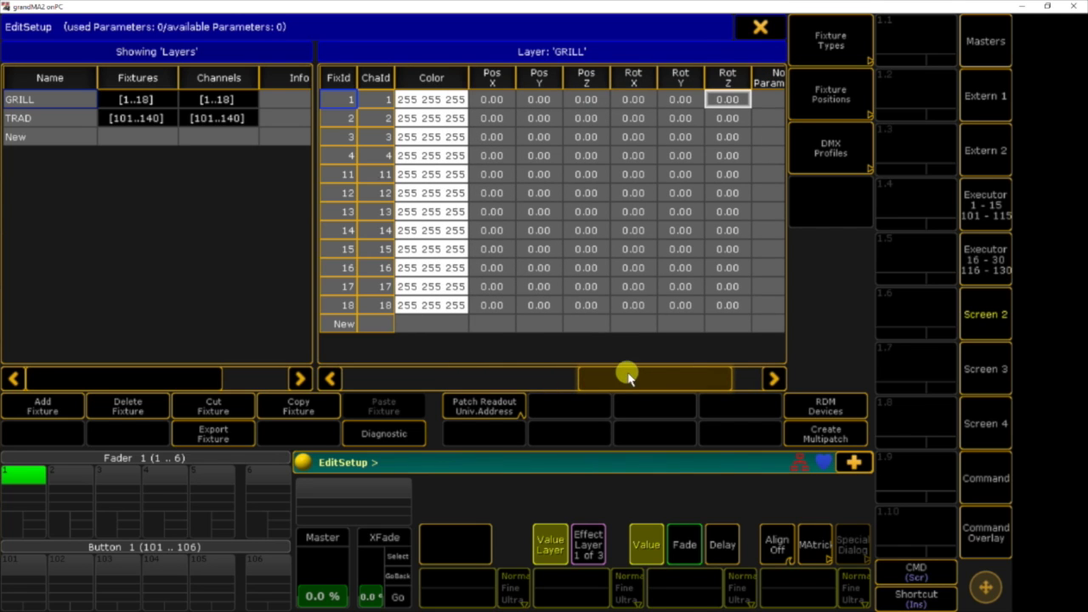
drag(692, 377, 449, 384)
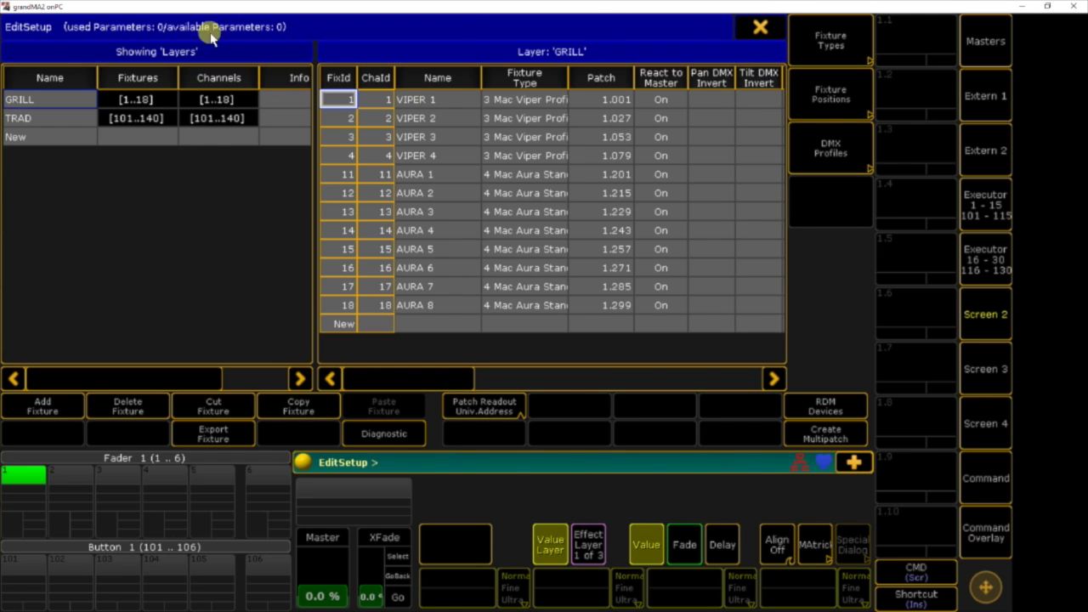
- Leave the patch and fixture schedule with the changes saved, and close the setup
click(763, 27)
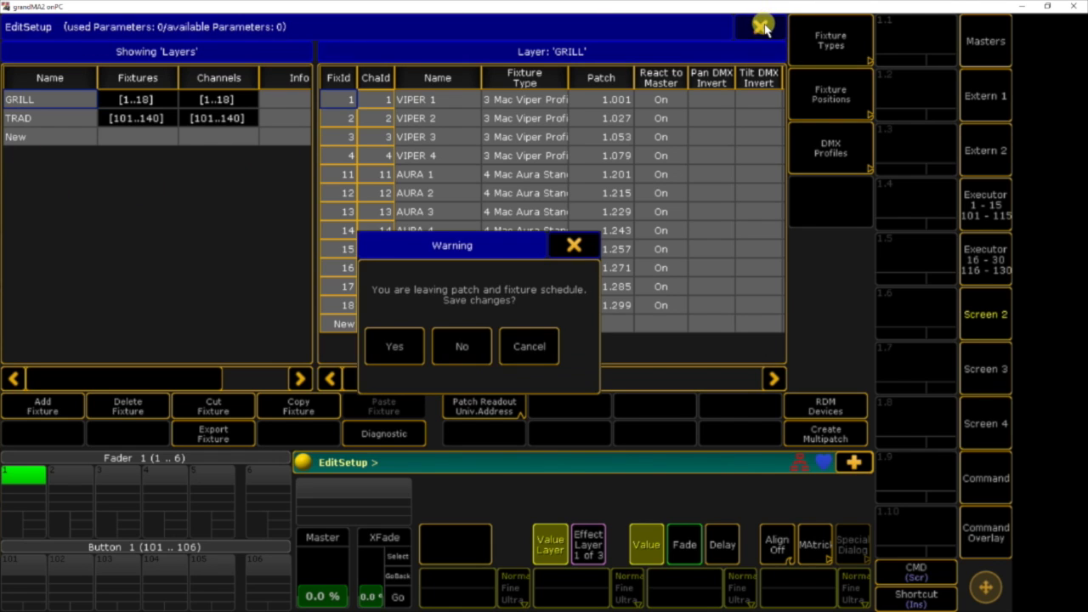
drag(493, 248, 500, 146)
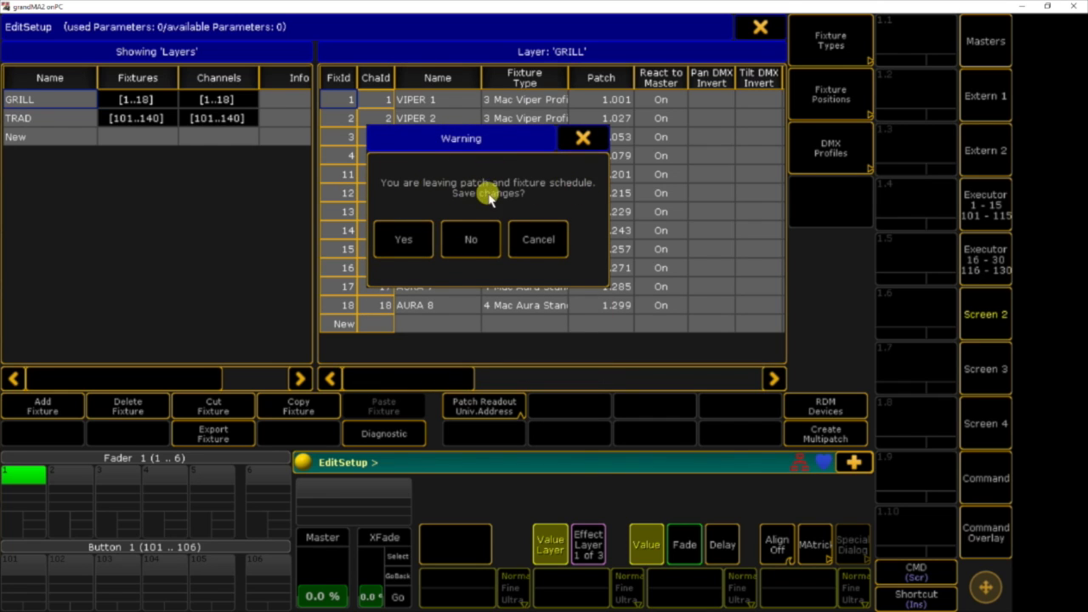
click(402, 243)
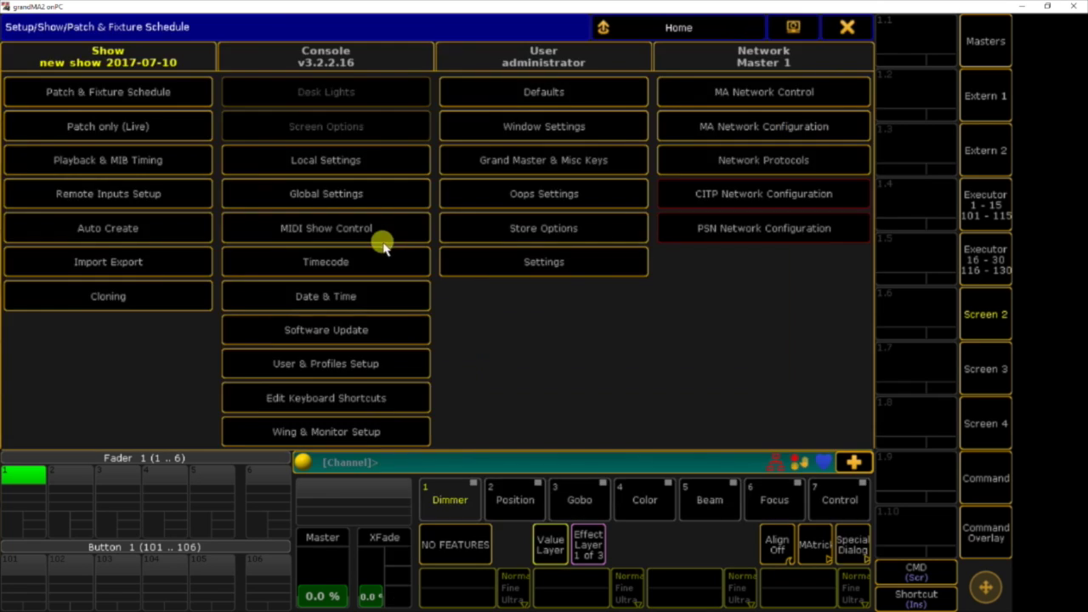
click(851, 27)
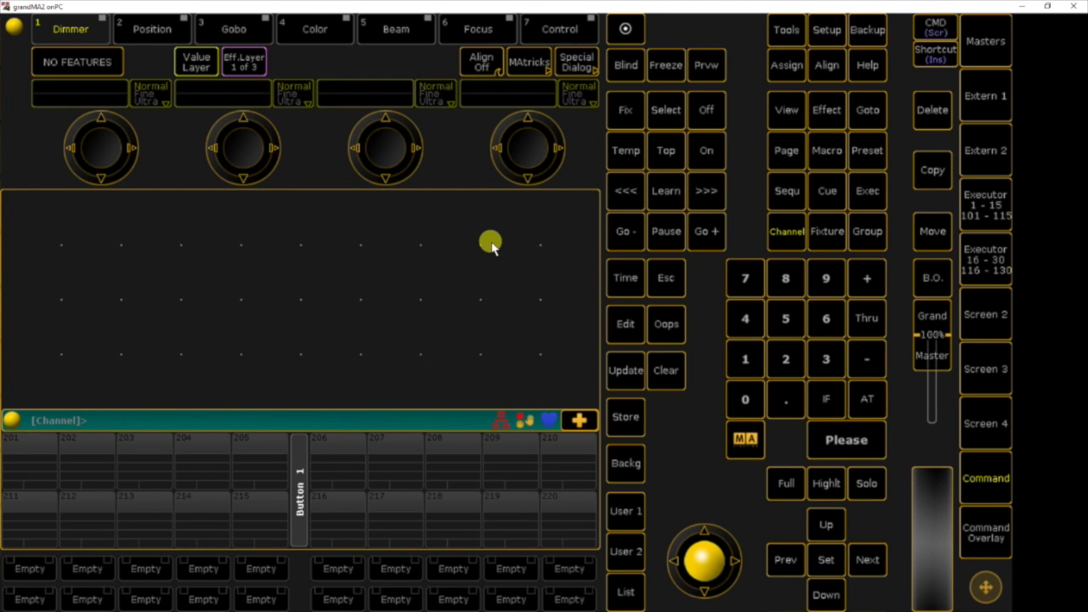
- Reopen the Patch & Fixture Schedule from the setup and select the GRILL layer
click(826, 30)
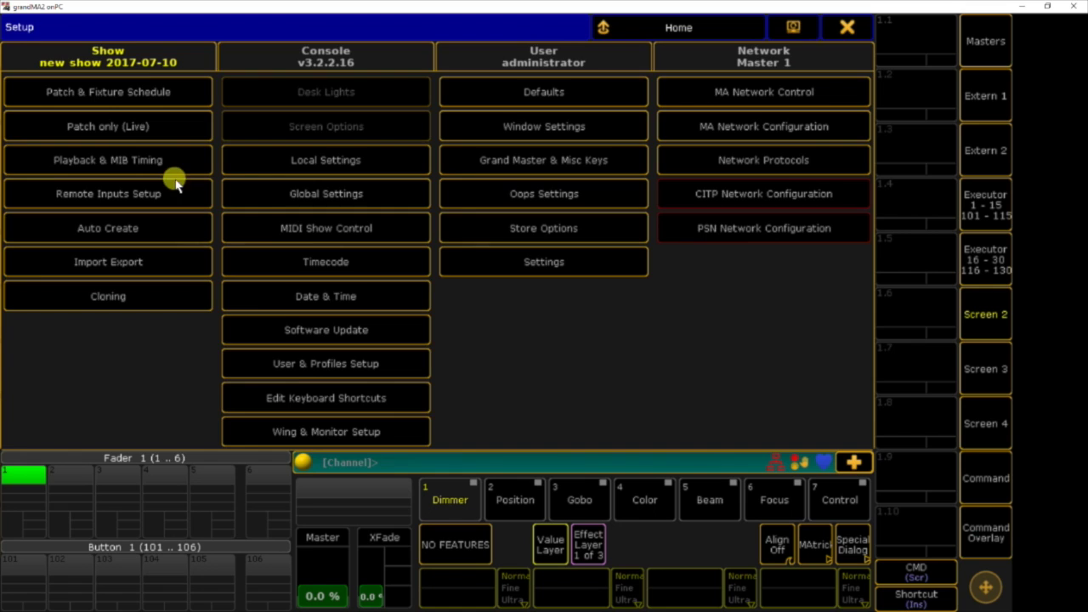
click(149, 93)
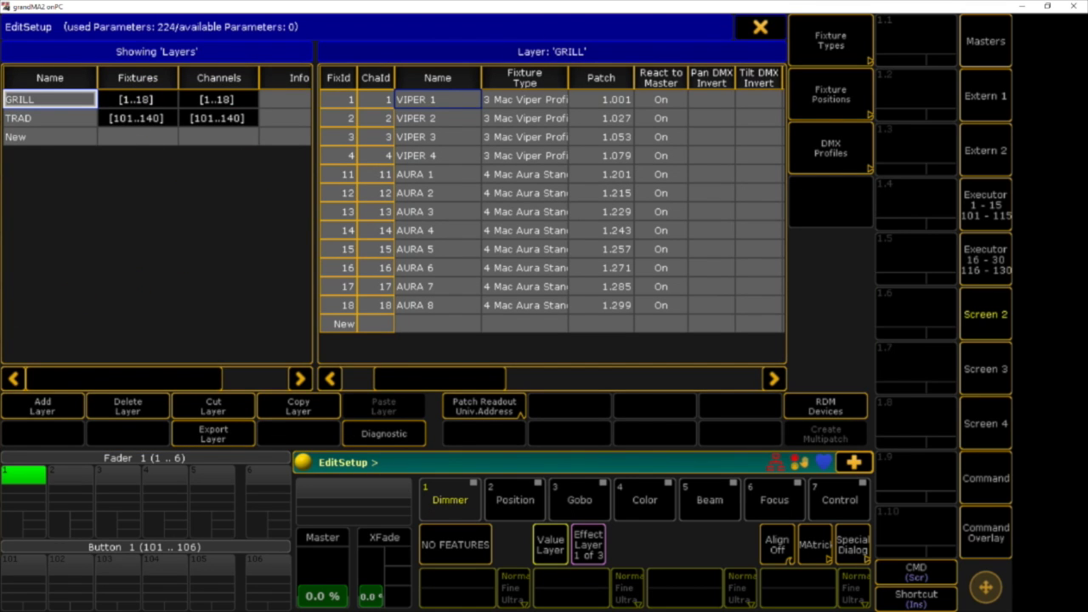
click(44, 410)
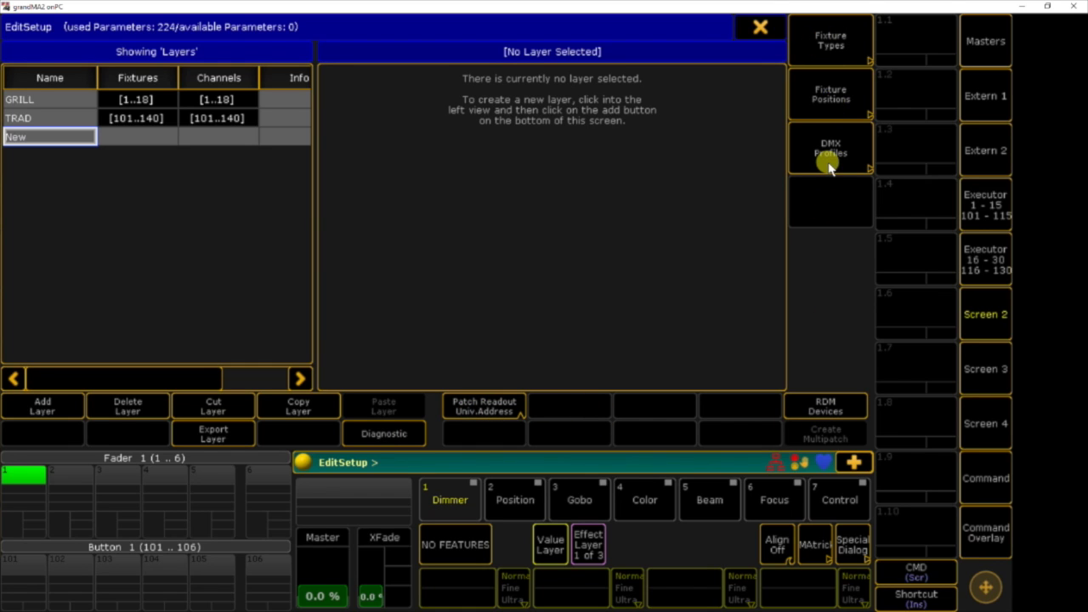
click(64, 102)
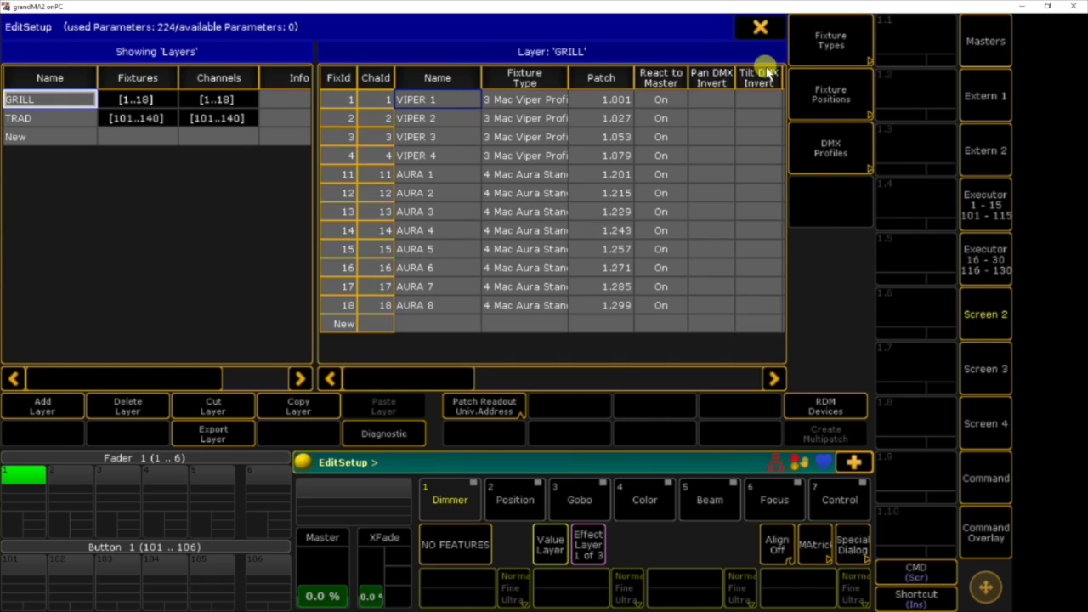
- Open the show's fixture types and examine the details of the Dimmer, Mac Viper Profile and Mac Aura
click(838, 30)
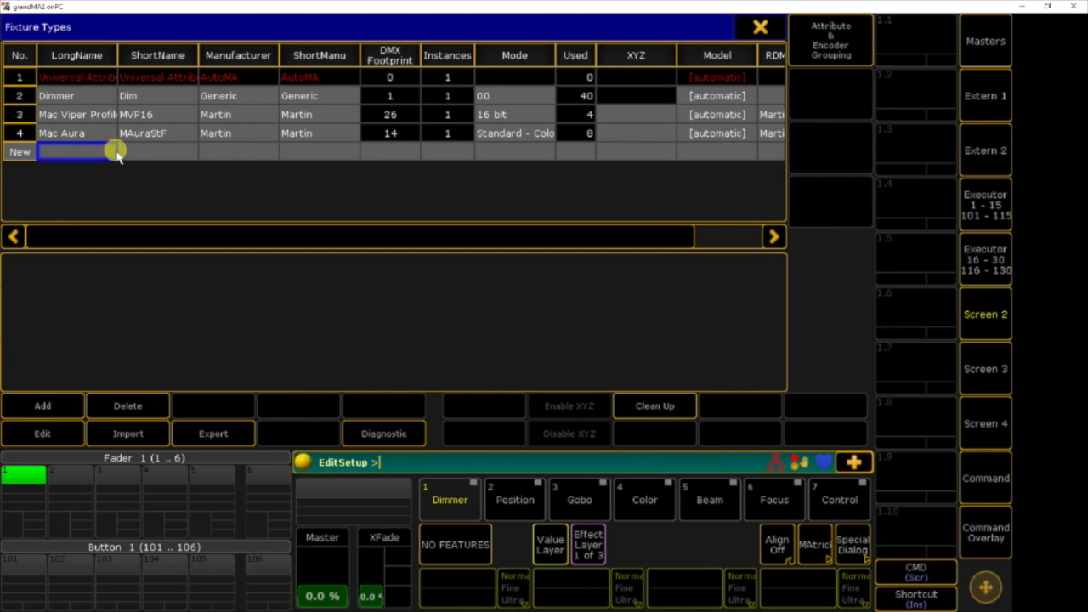
click(60, 95)
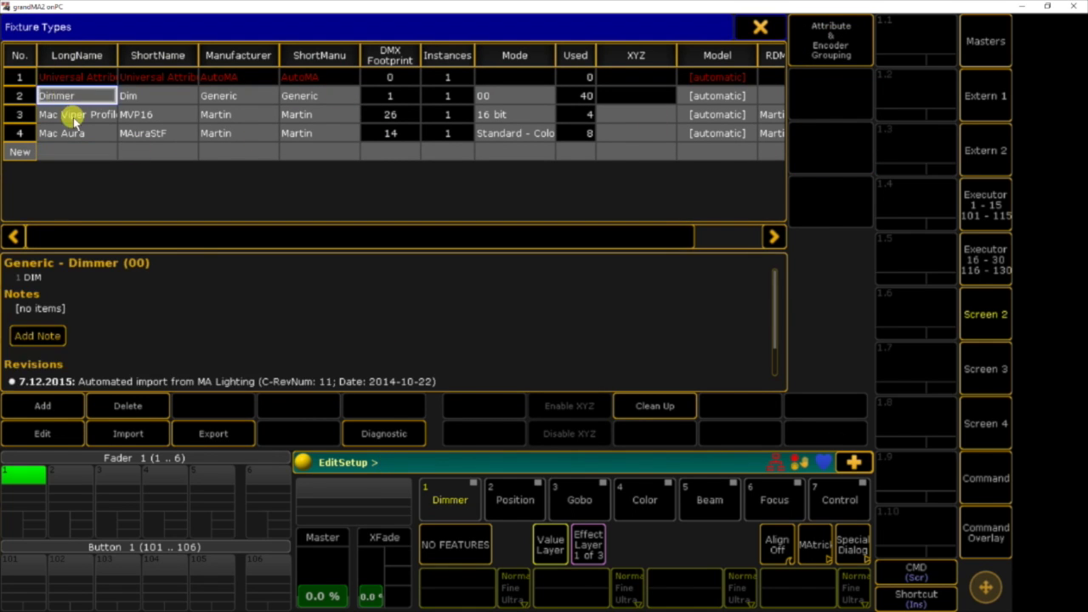
click(68, 114)
click(68, 133)
click(20, 152)
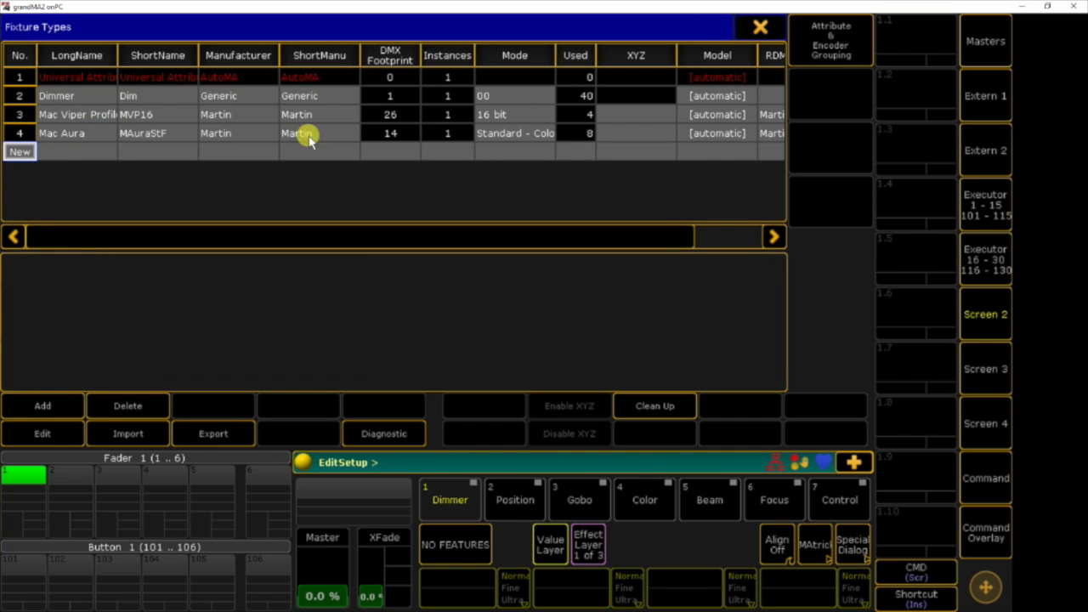
click(75, 112)
click(141, 113)
click(81, 114)
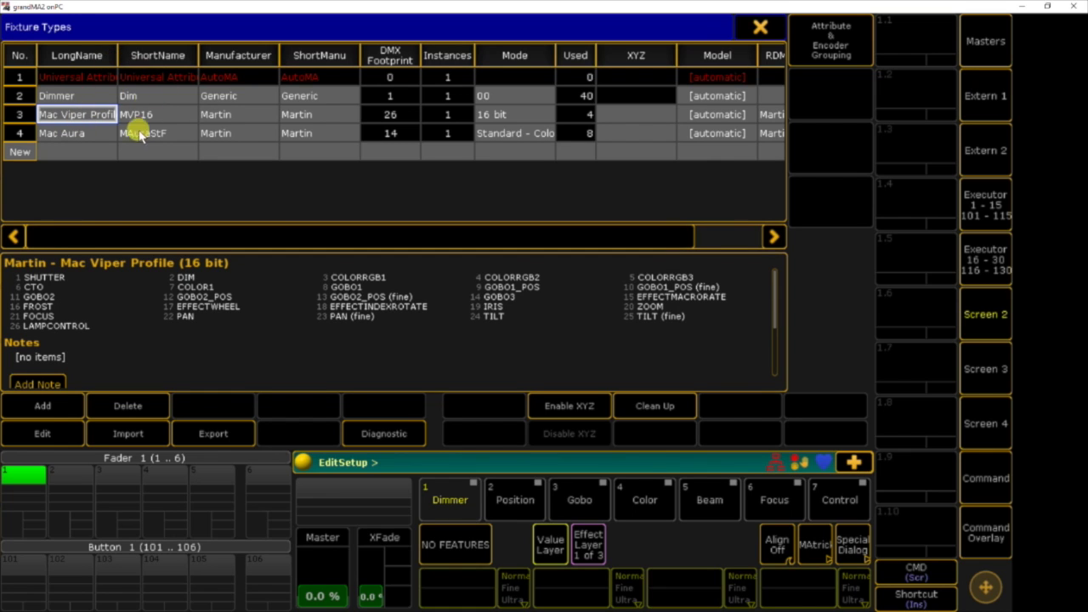
- Examine the remaining columns of the Mac Viper Profile fixture type, through to its RDM fixture type
key(Right)
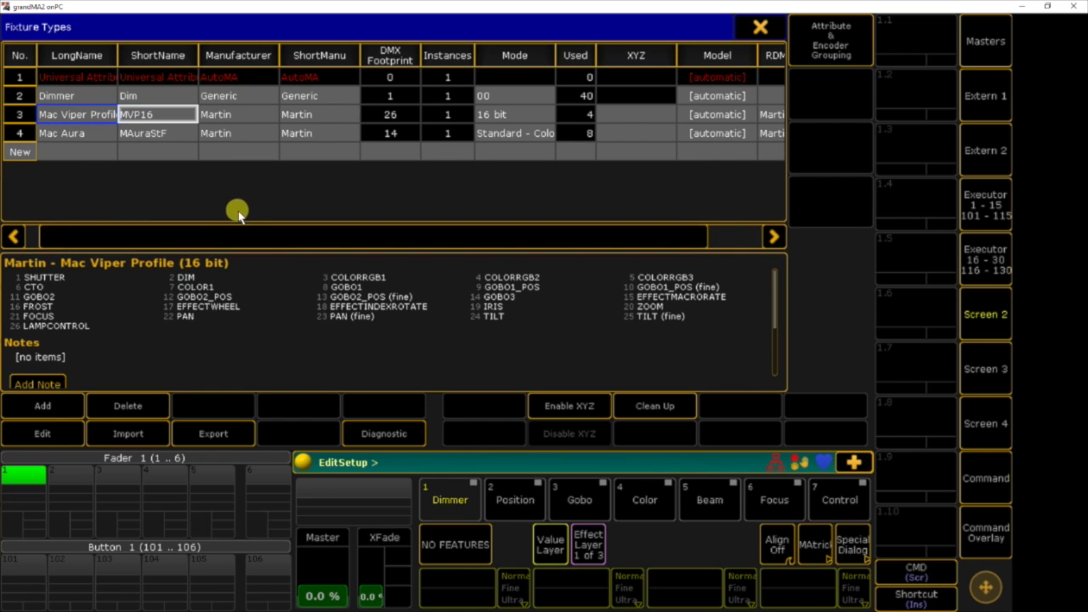
drag(311, 230, 472, 241)
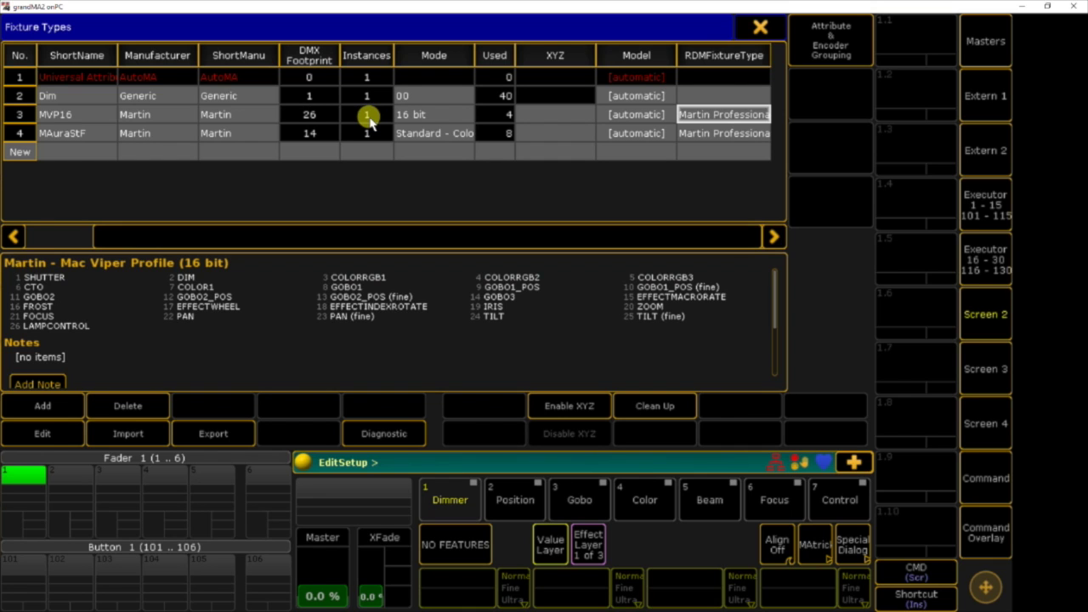
drag(340, 233, 161, 234)
- Add a new fixture type without a name and return to the layer overview
click(20, 151)
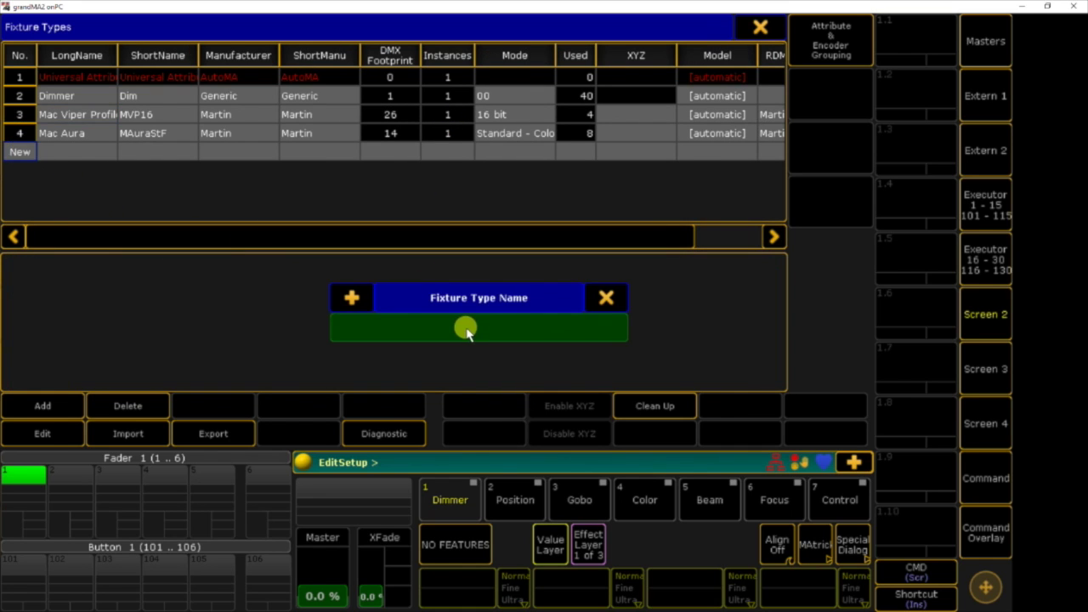
click(606, 298)
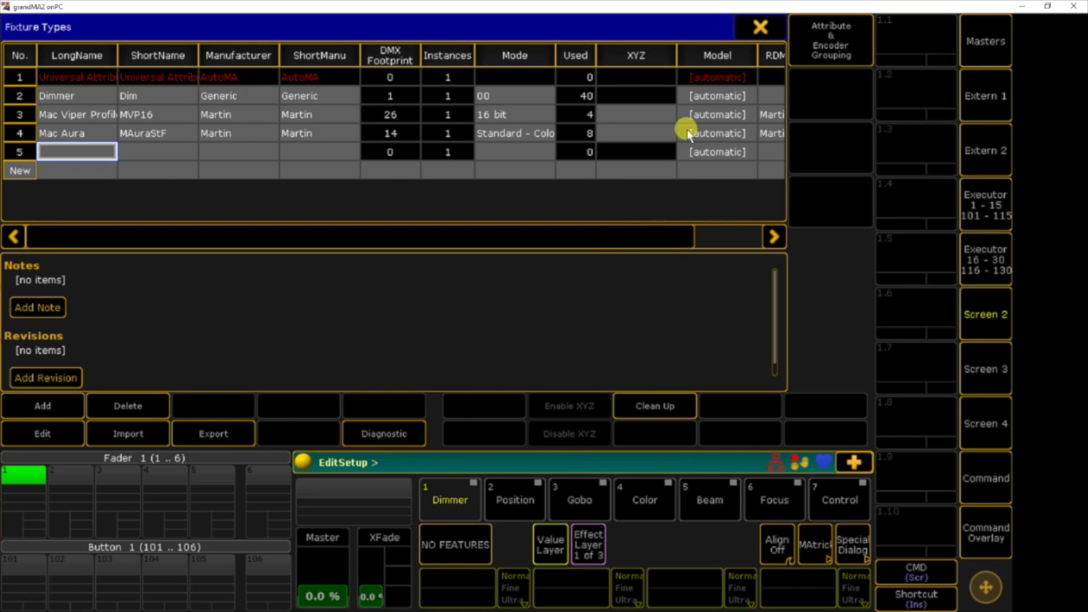
click(760, 29)
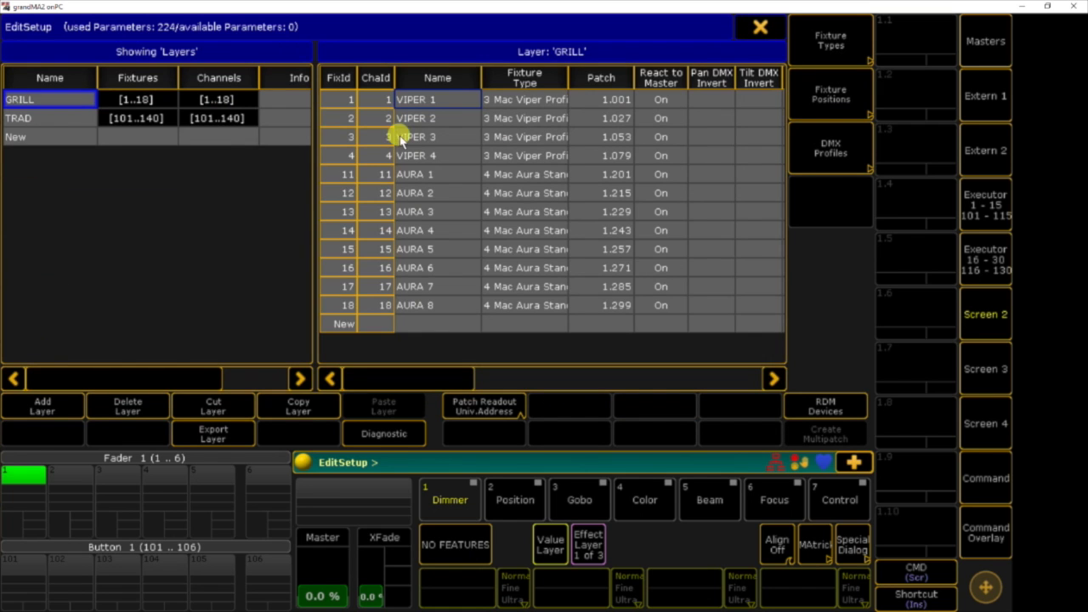
- View the fixtures in the TRAD layer and return to the GRILL layer
click(46, 136)
click(74, 122)
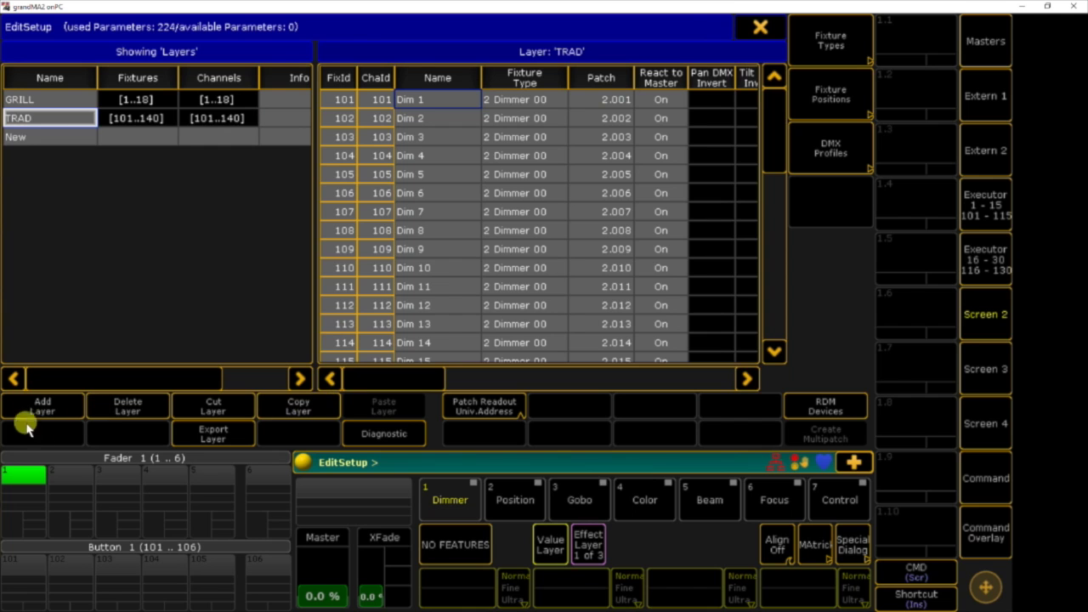
click(391, 266)
click(392, 266)
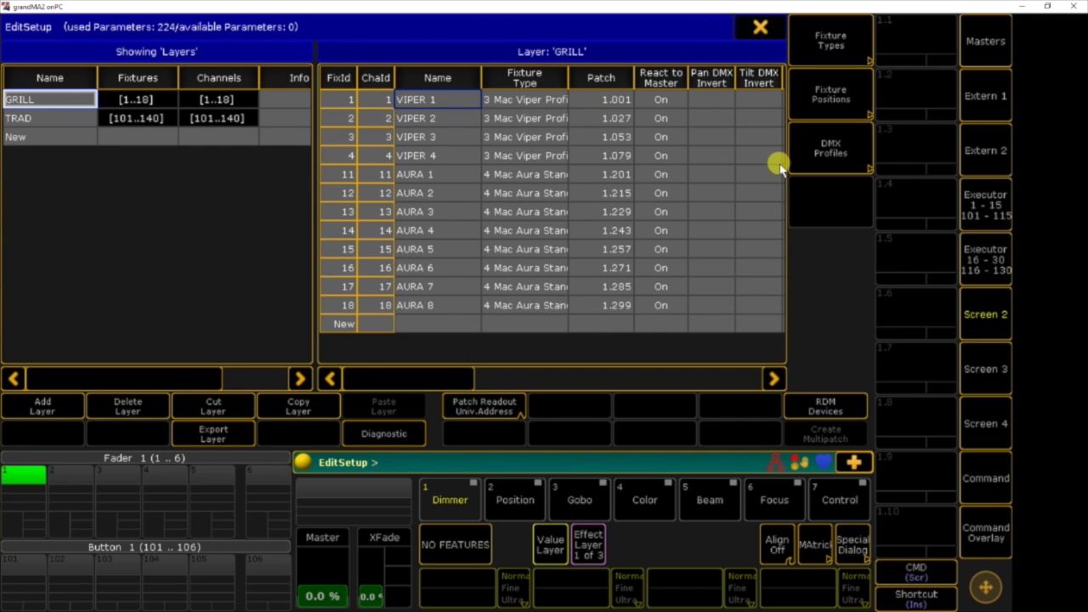
- Import the Clay Paky Aleda B-EYE K20 in Extended mode from the library, filtering by "k20", and leave the Fixture Wizard without adding fixtures
click(340, 323)
click(49, 407)
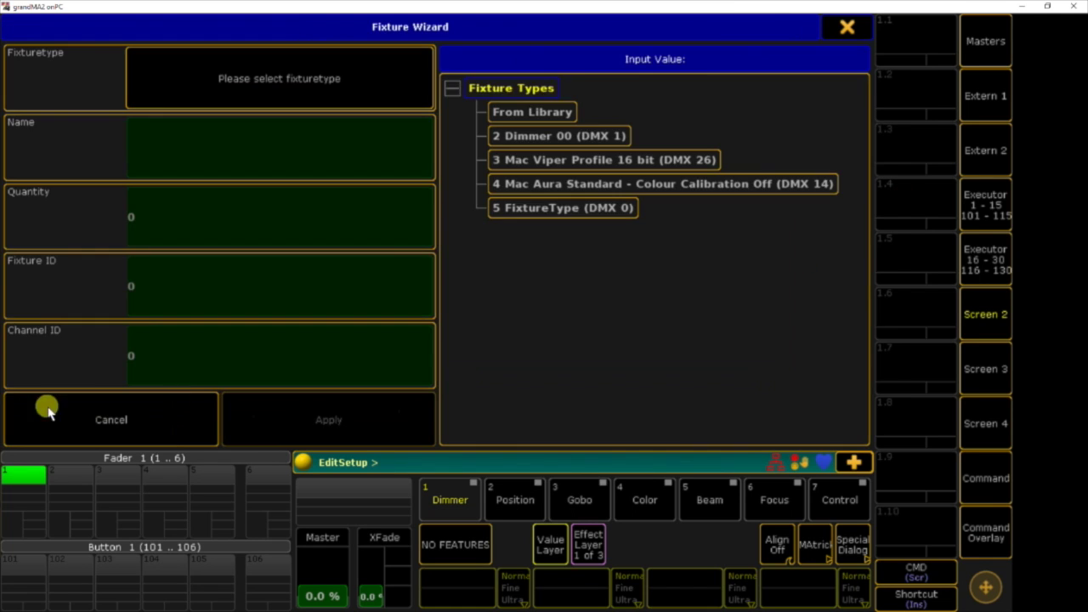
click(548, 112)
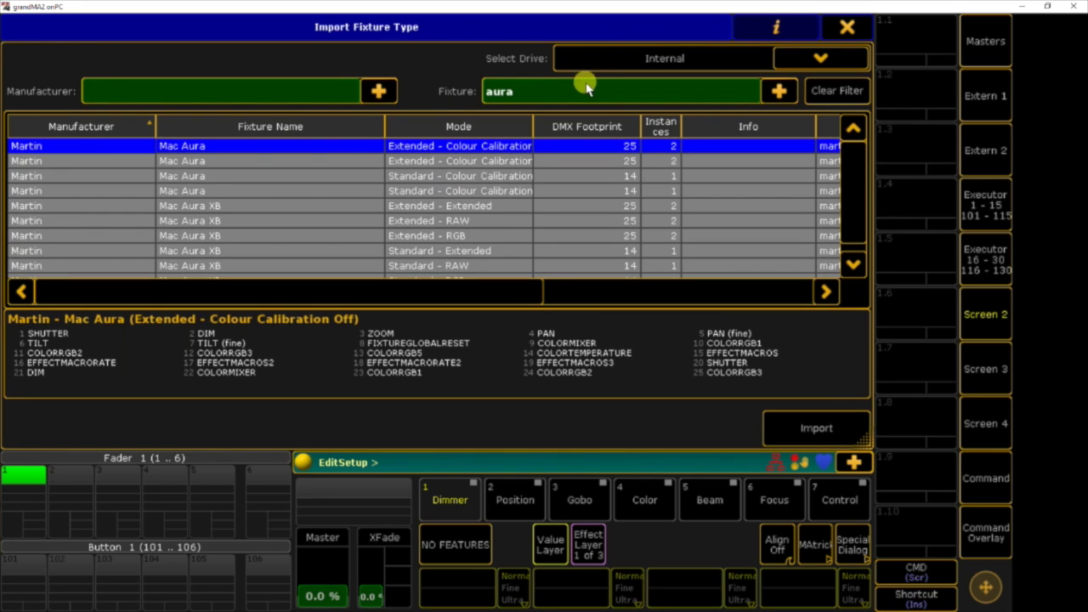
text(k)
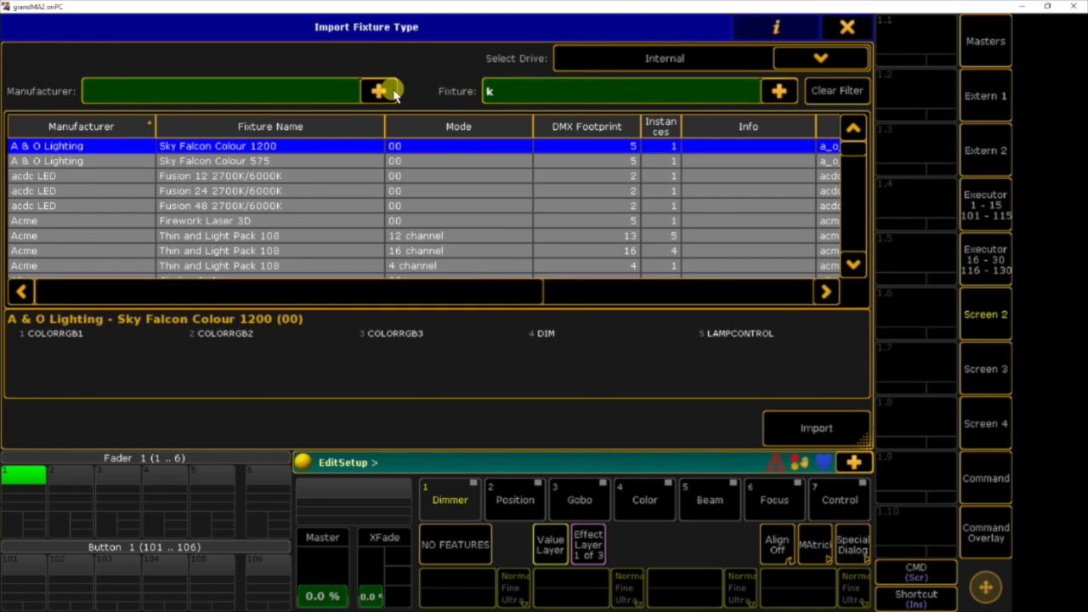
text(20)
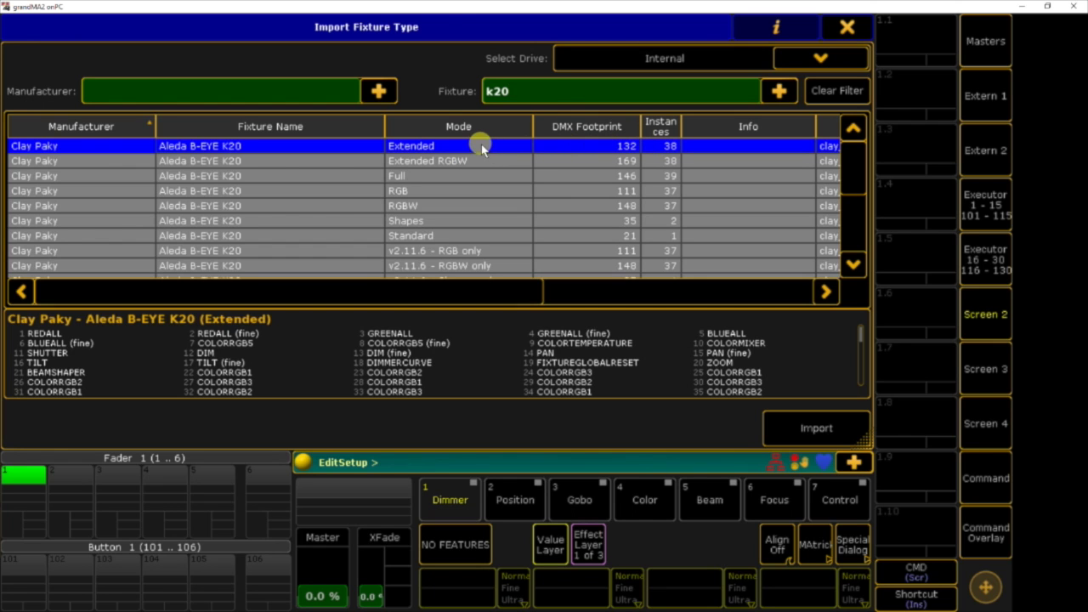
click(808, 417)
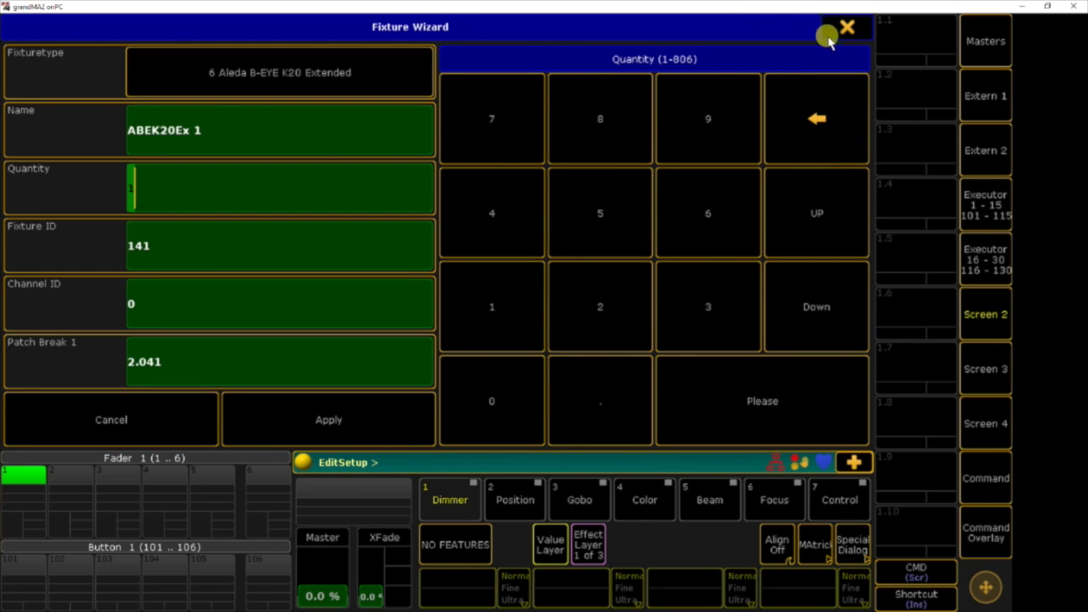
click(839, 32)
- Reopen the show's fixture types, inspect the Aleda B-EYE K20 Extended entry, and return to the layer overview
click(831, 40)
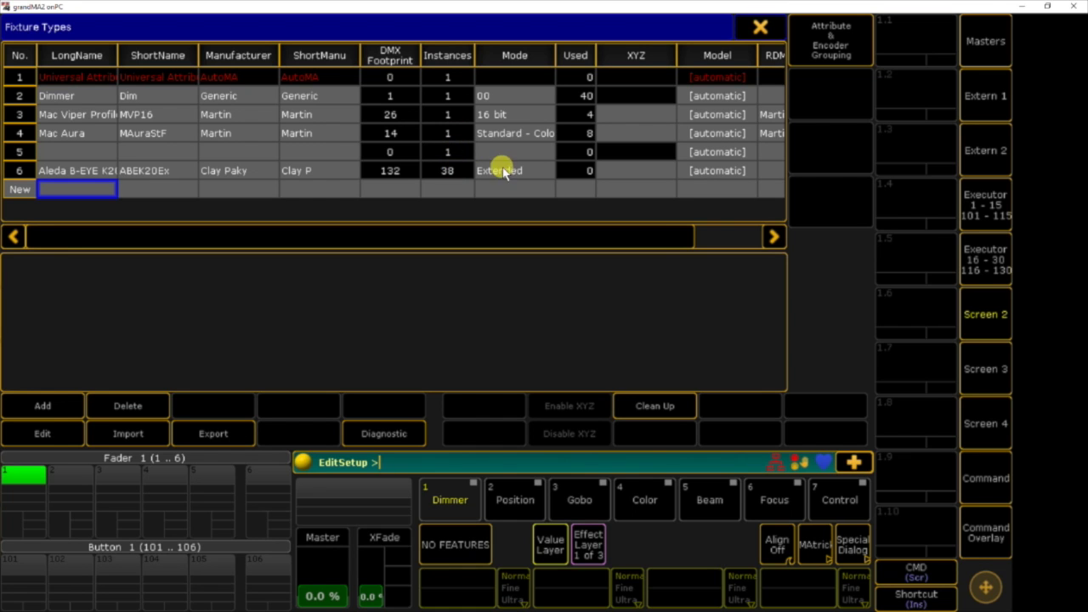
drag(454, 230, 369, 243)
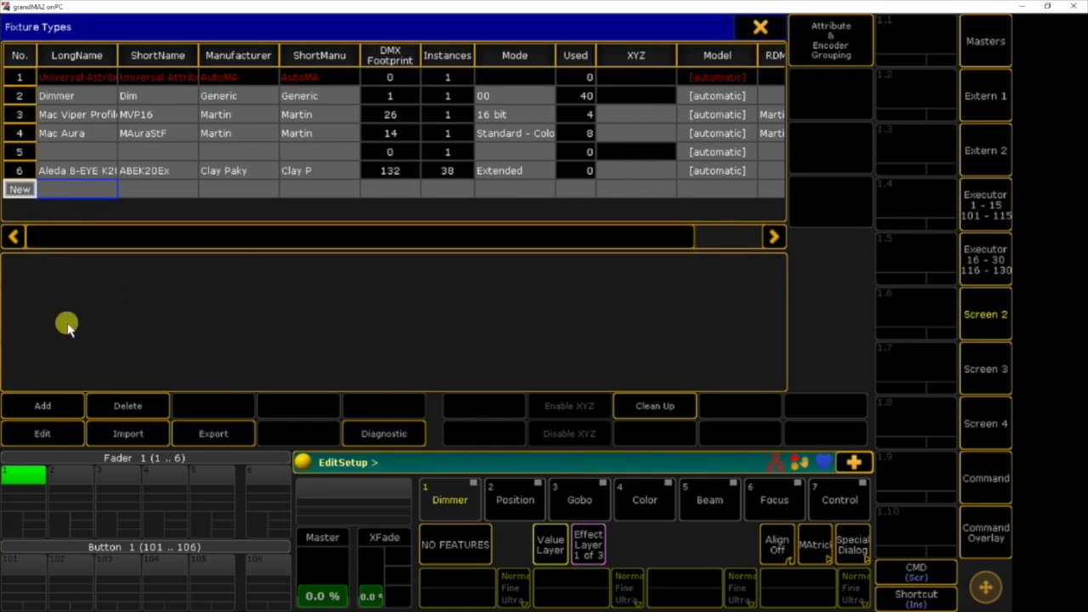
click(514, 170)
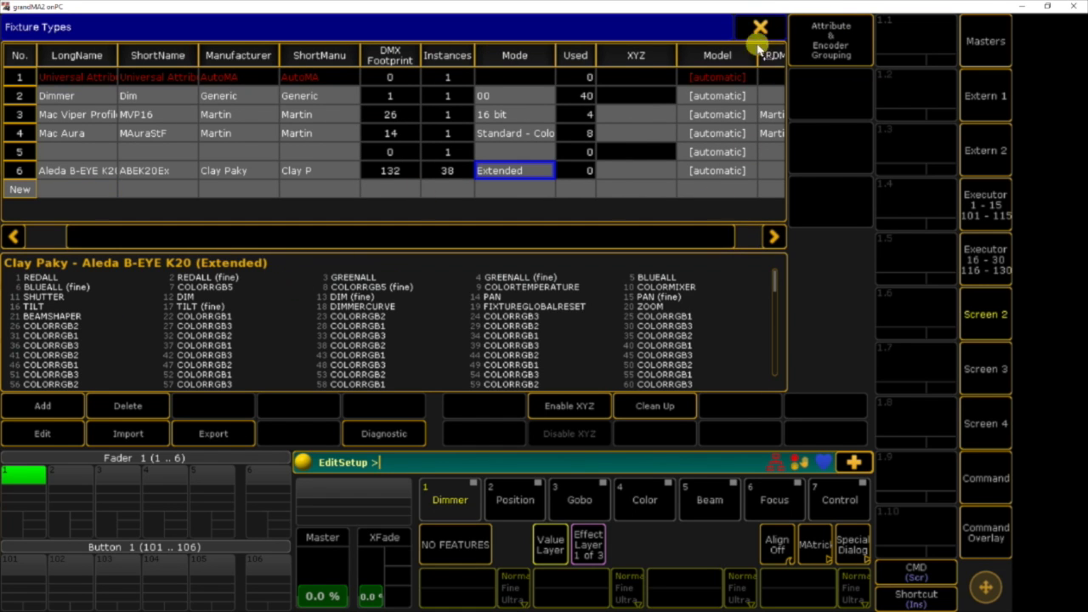
click(763, 28)
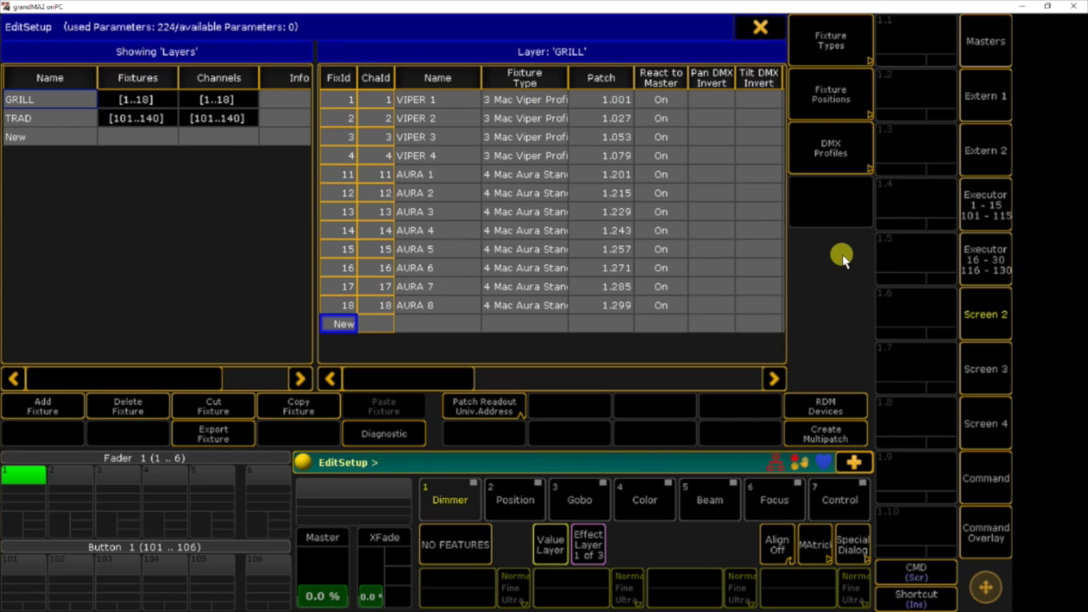
- Leave the patch and fixture schedule without saving the changes, and close the setup
click(760, 27)
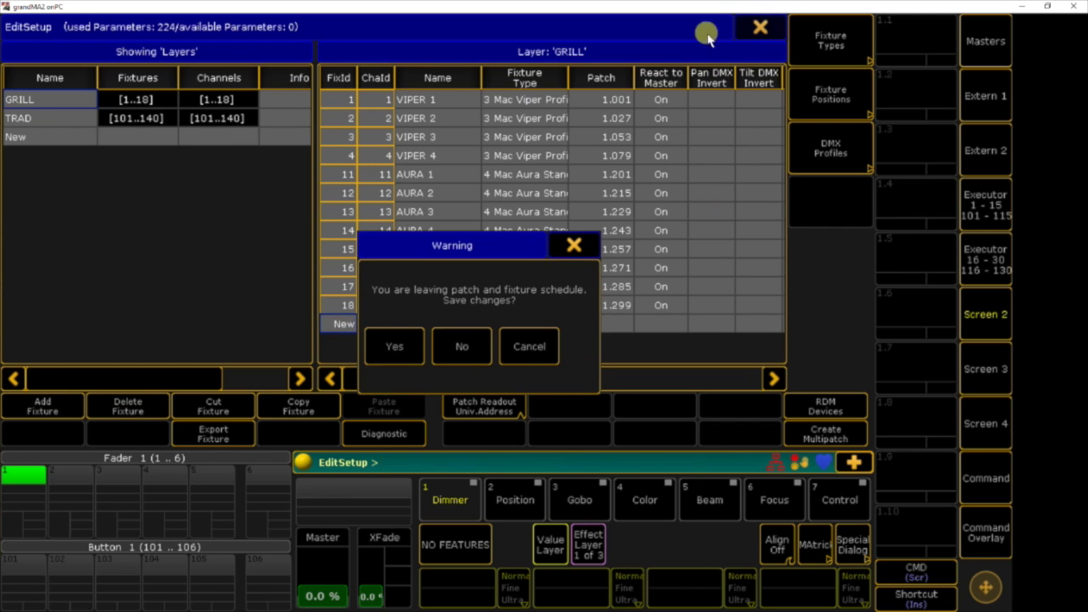
click(460, 348)
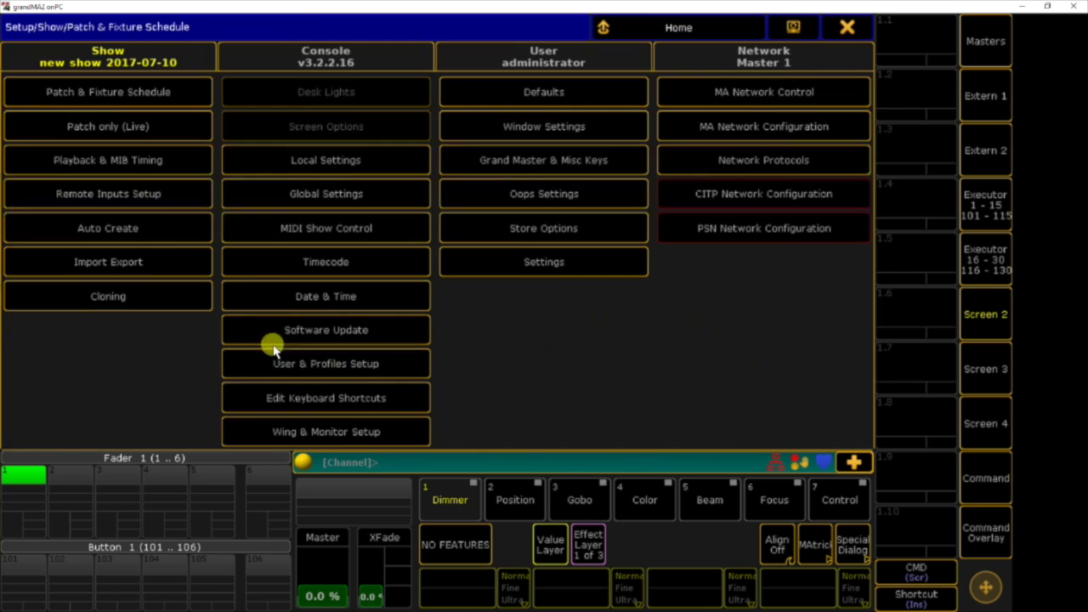
click(842, 28)
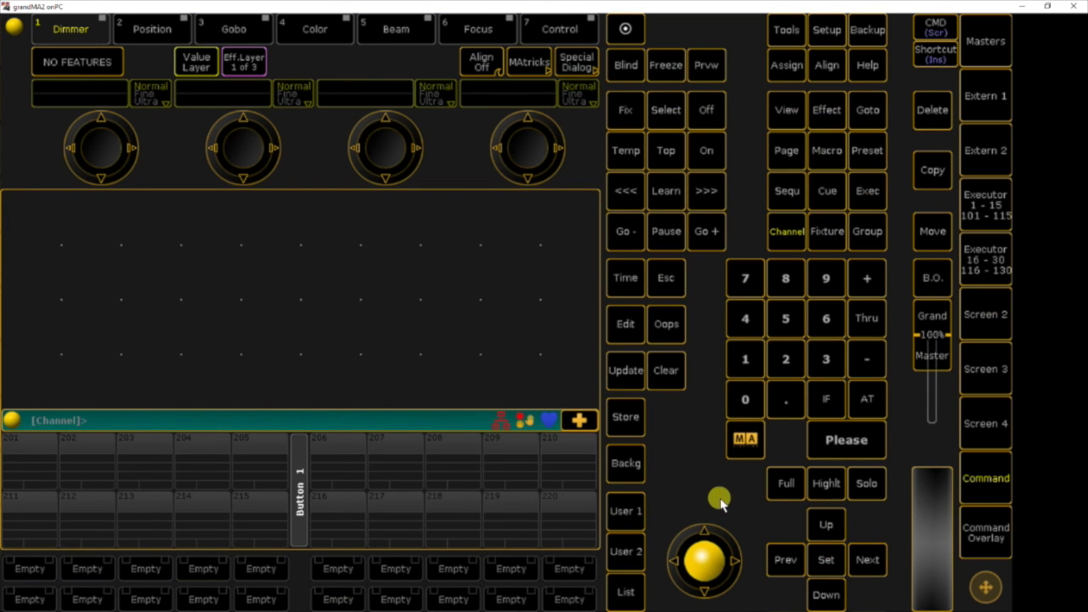